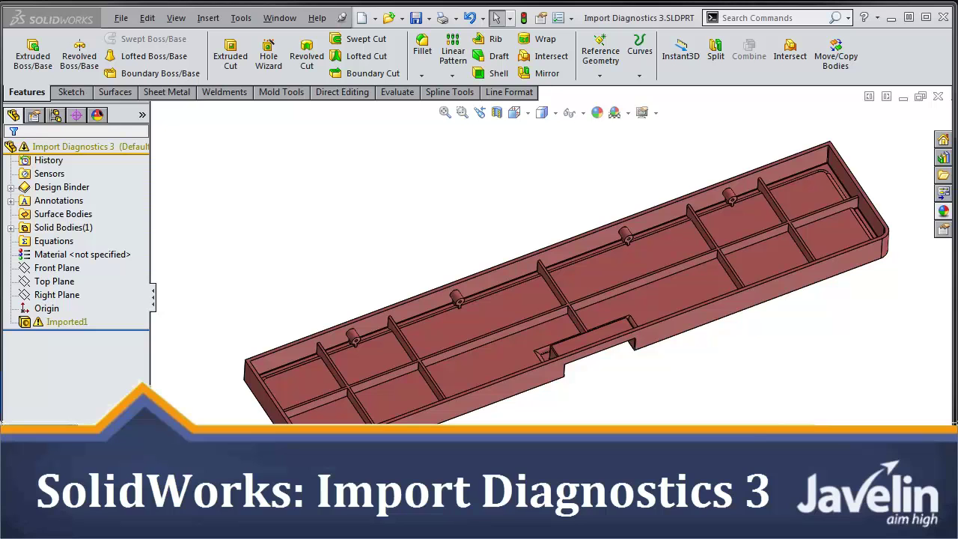
Step: Run Import Diagnostics on the Imported1 feature
right_click(71, 322)
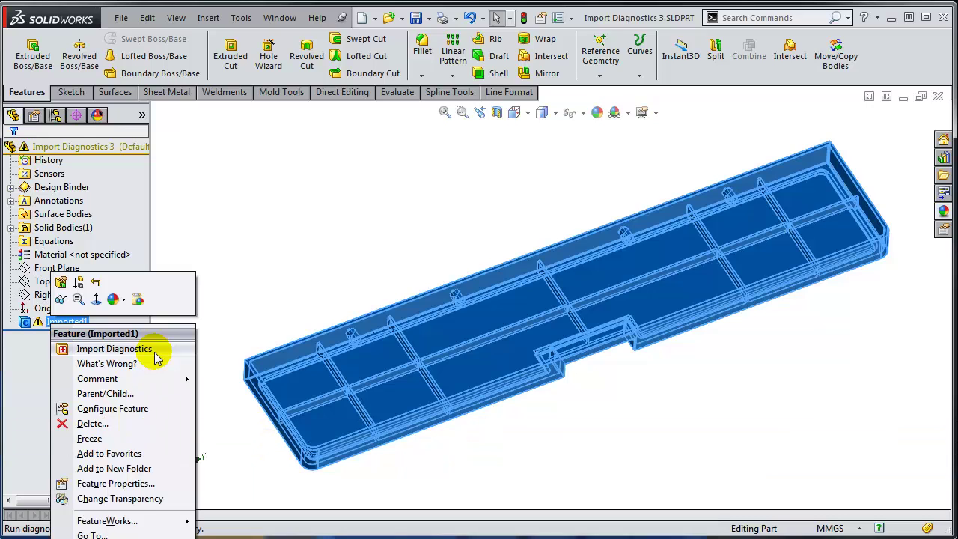
left_click(353, 272)
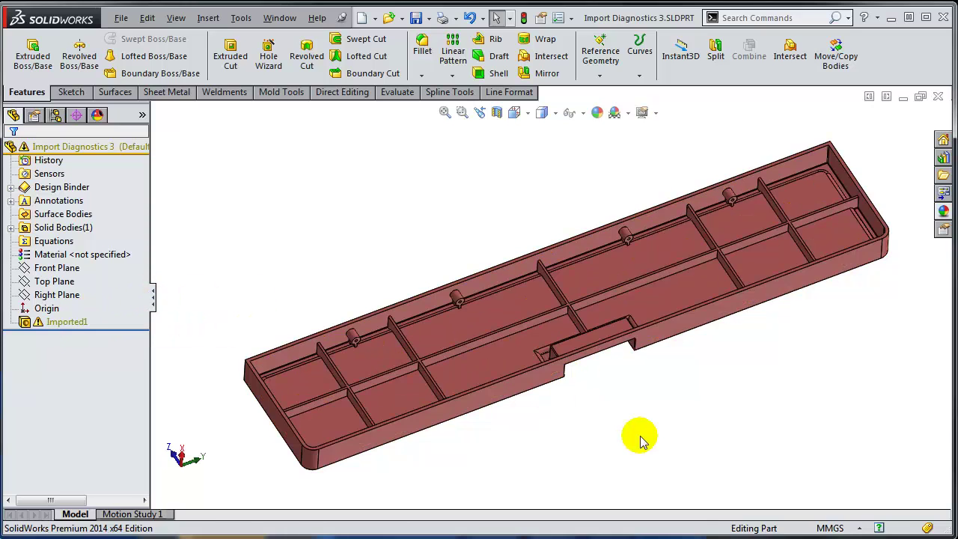
left_click(61, 323)
right_click(61, 327)
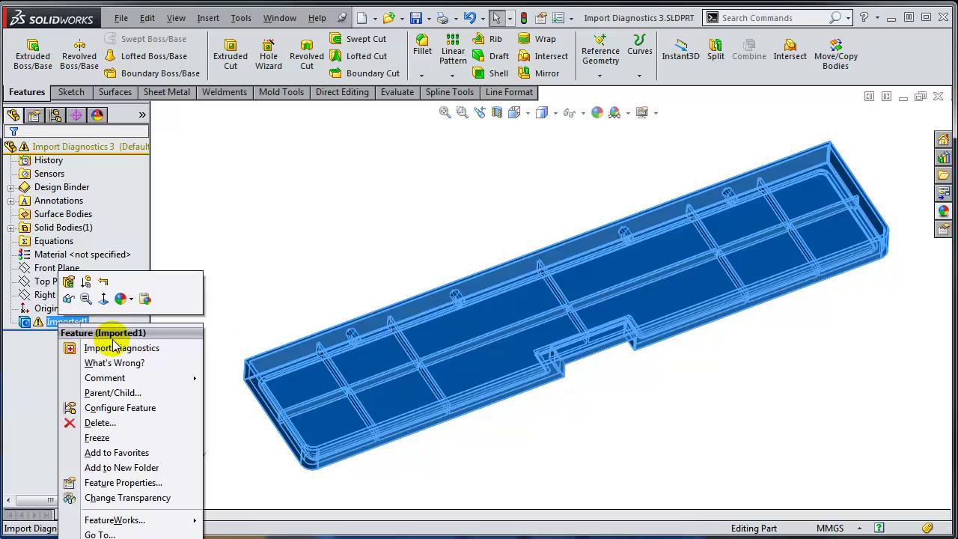
left_click(120, 348)
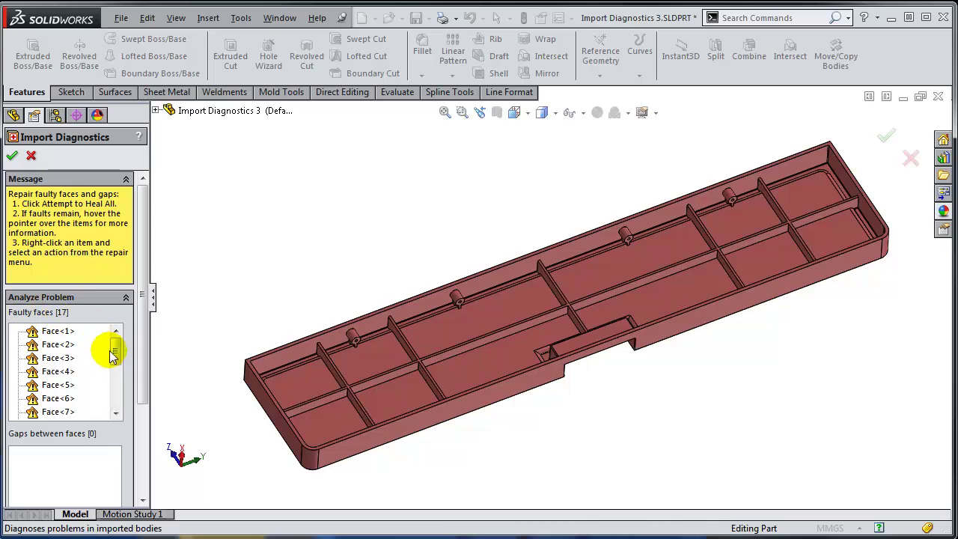
Step: Go through the faulty faces list down to Face<17>, reading the fault descriptions and checking where the faces lie on the model
mouse_move(117, 352)
left_mouse_down()
mouse_move(126, 404)
mouse_move(115, 351)
left_mouse_up()
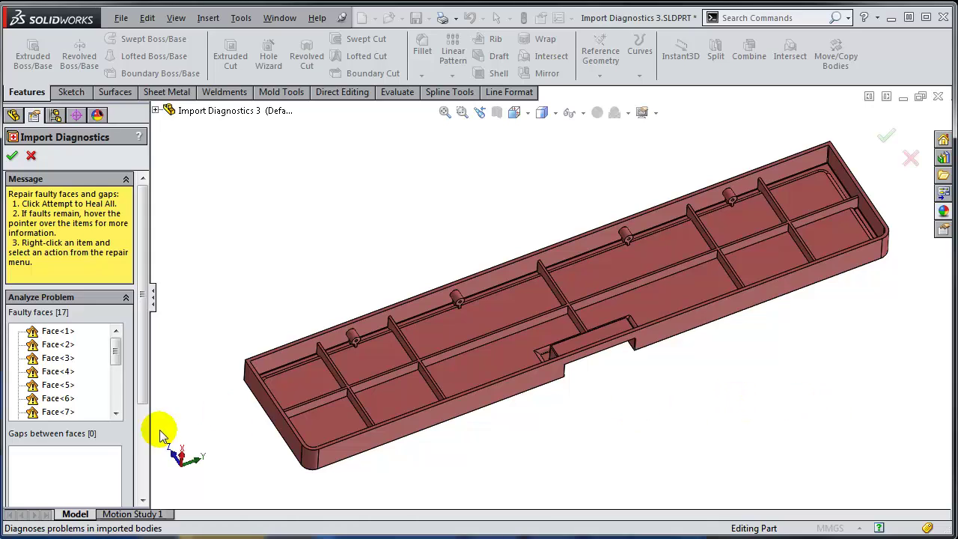
mouse_move(62, 334)
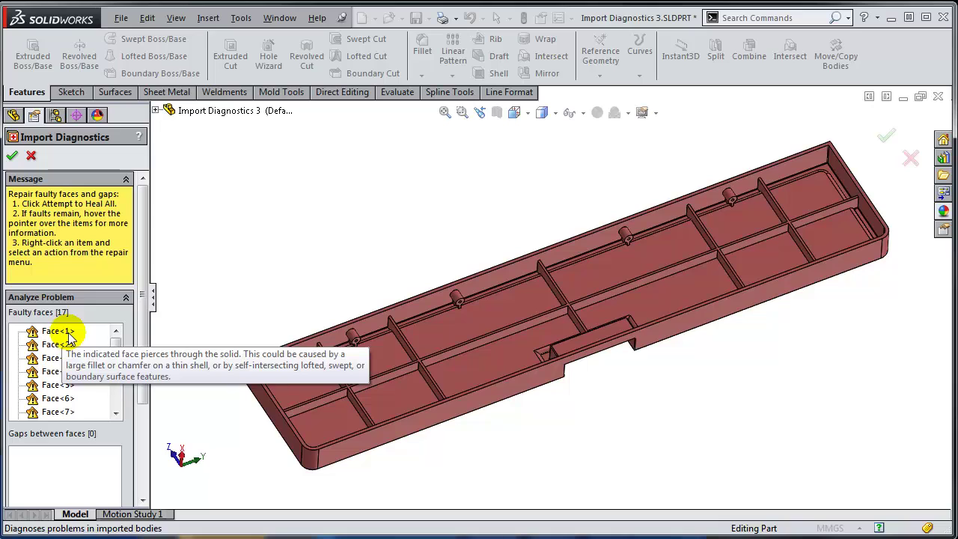
left_click(55, 371)
mouse_move(53, 351)
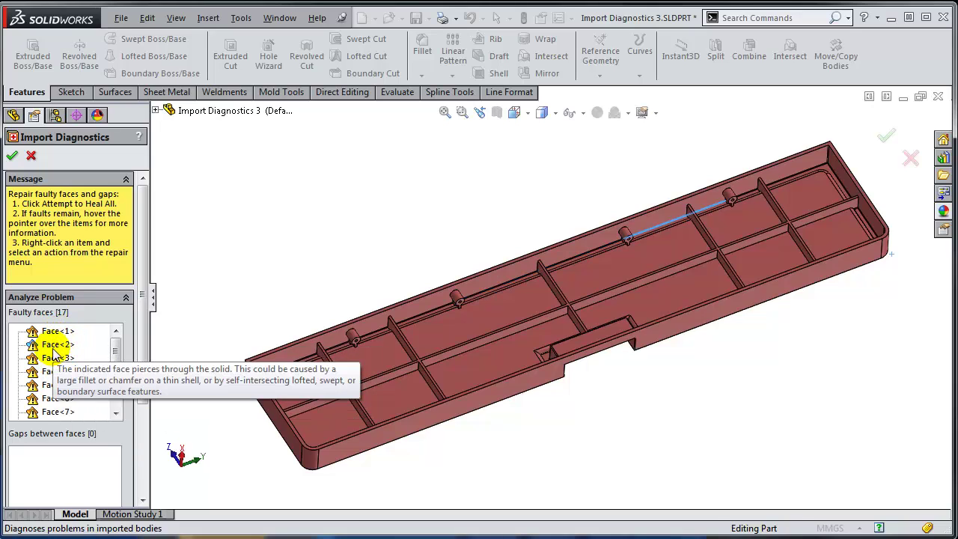
scroll(67, 402, "down", 3)
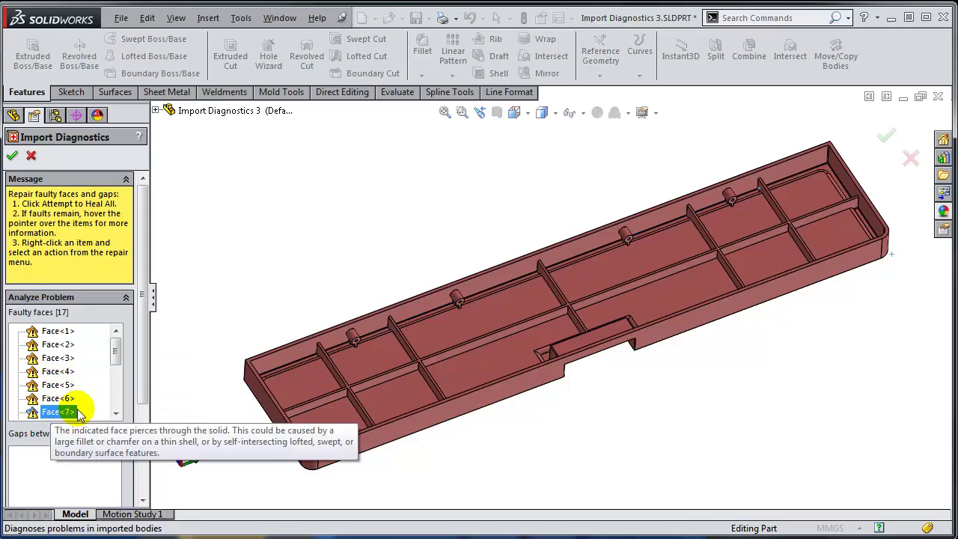
scroll(82, 405, "down", 1)
left_click(59, 412)
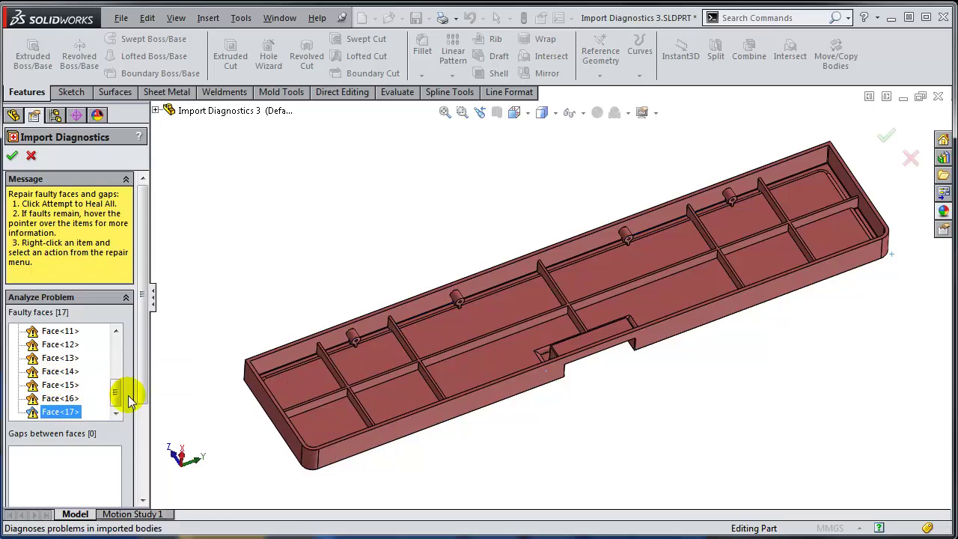
Step: Select the faulty faces near the end of the list and inspect Face<15> on the side of the rib
middle_click_drag(576, 234, 545, 37)
left_click(64, 398)
middle_click_drag(392, 341, 567, 515)
scroll(451, 358, "down", 10)
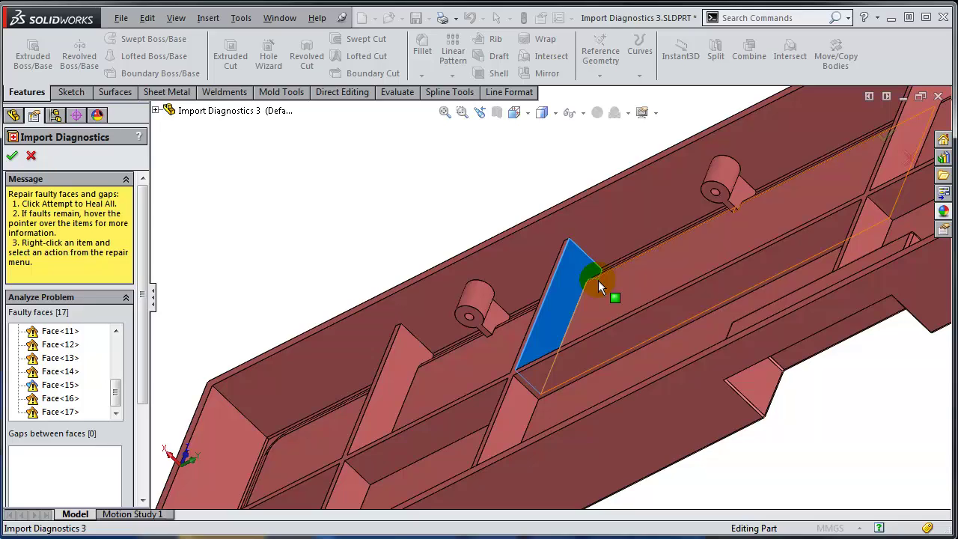
mouse_move(75, 392)
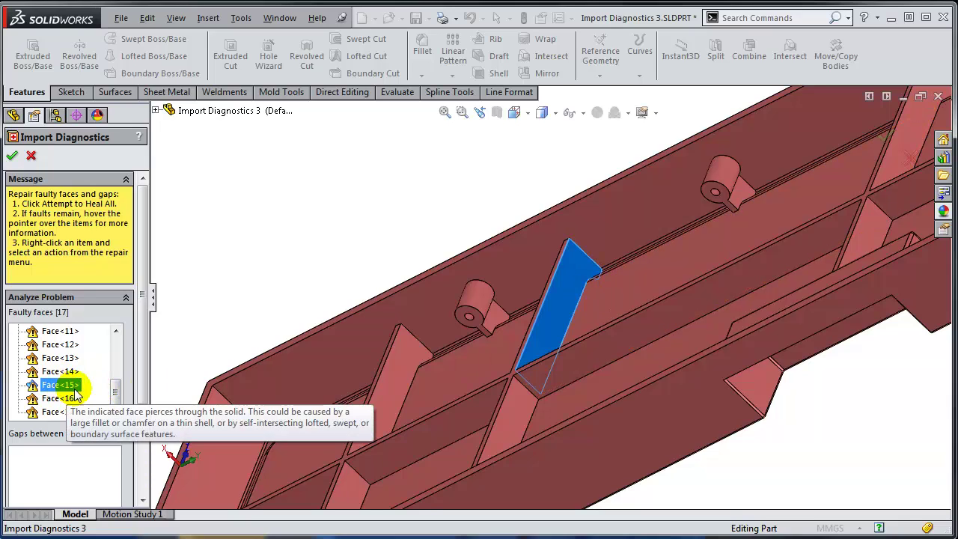
scroll(706, 267, "down", 5)
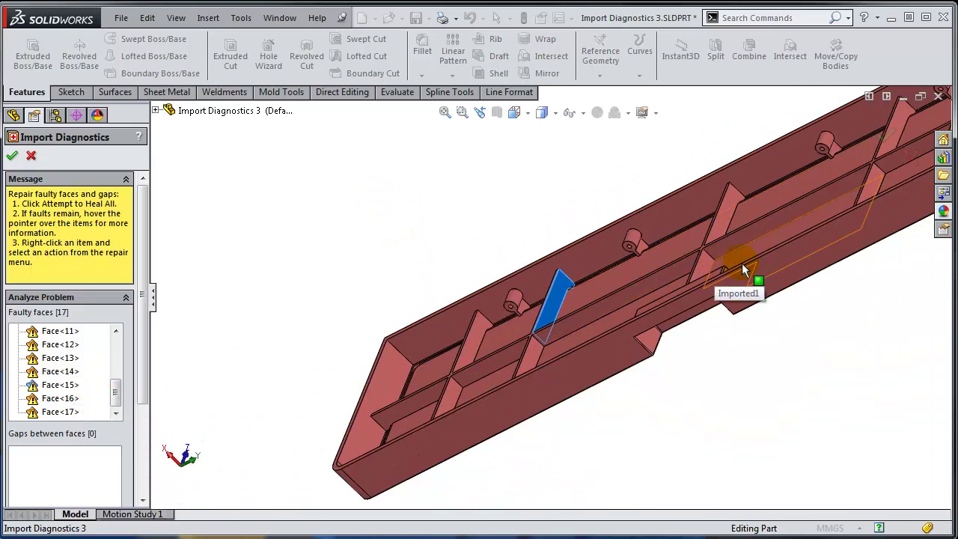
Step: Review the healing options for faces and gaps, returning to the beginning of the faulty faces list
scroll(742, 264, "up", 3)
left_click_drag(143, 344, 148, 382)
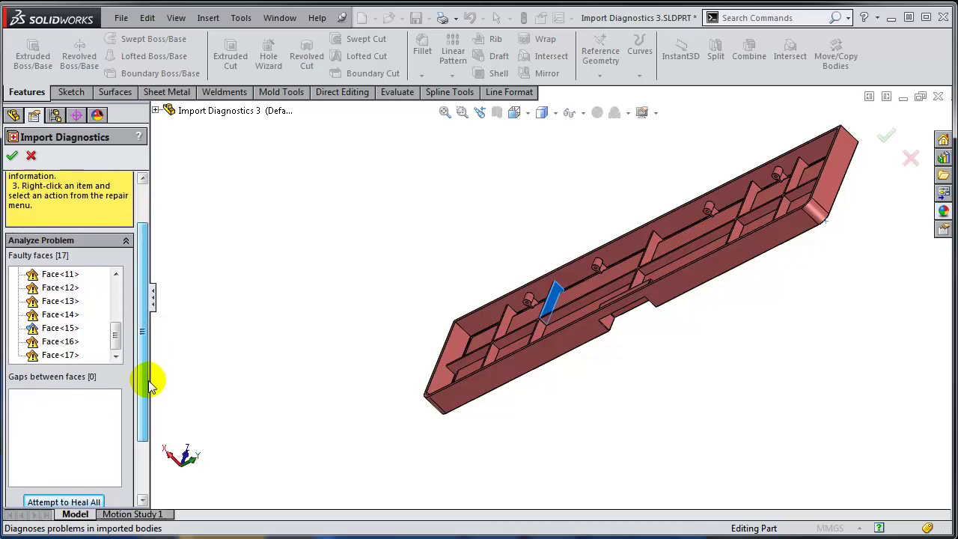
scroll(134, 422, "down", 3)
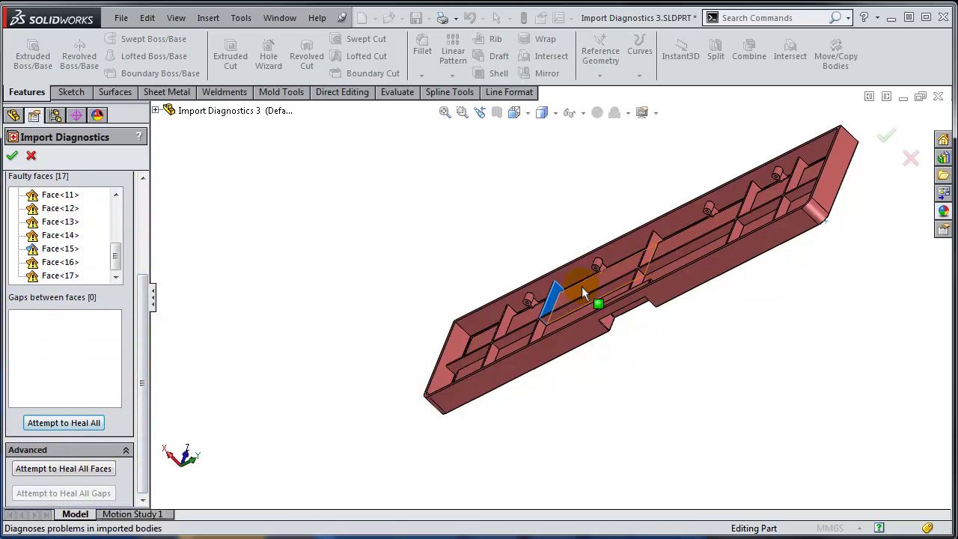
scroll(142, 242, "up", 5)
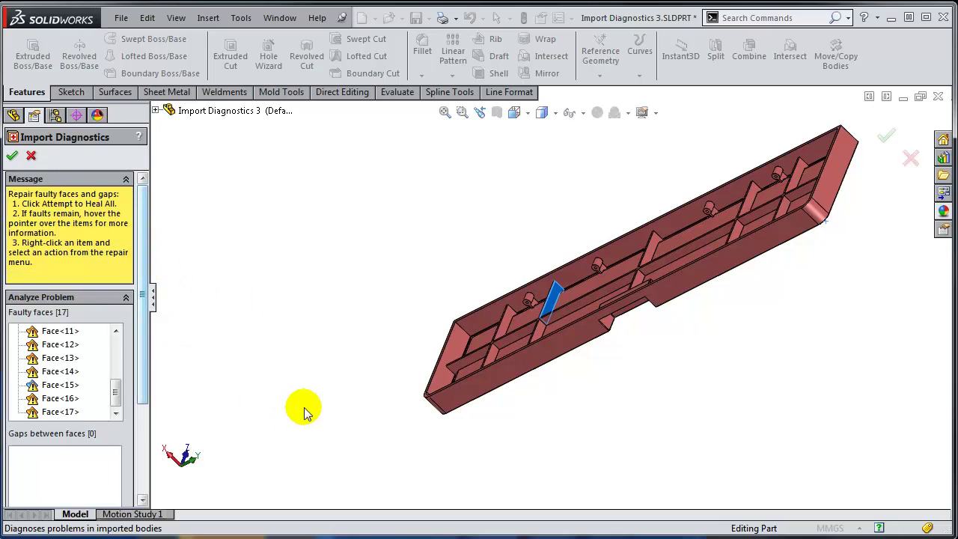
left_click_drag(118, 396, 116, 356)
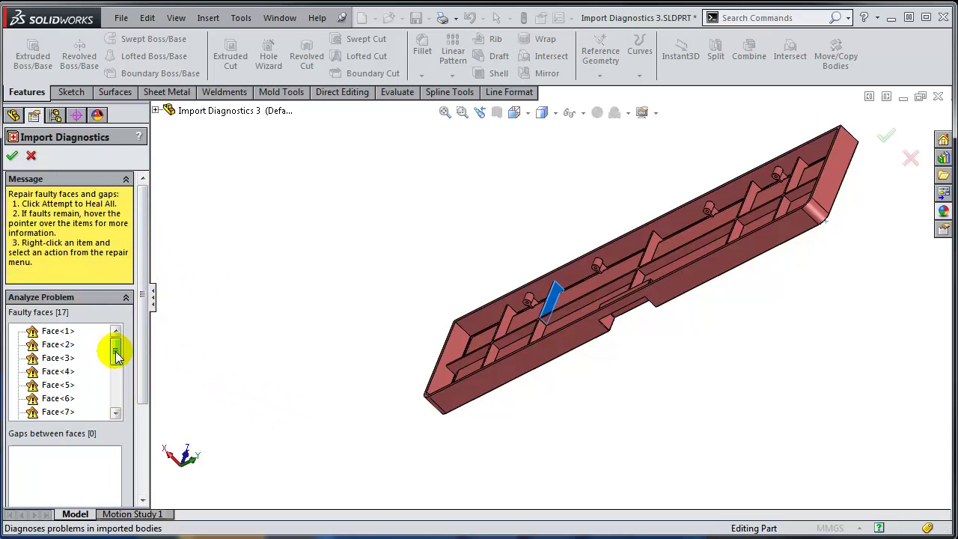
Step: Zoom to faulty Face<1> and inspect where the small fillet face meets the rib
middle_click_drag(753, 256, 736, 191)
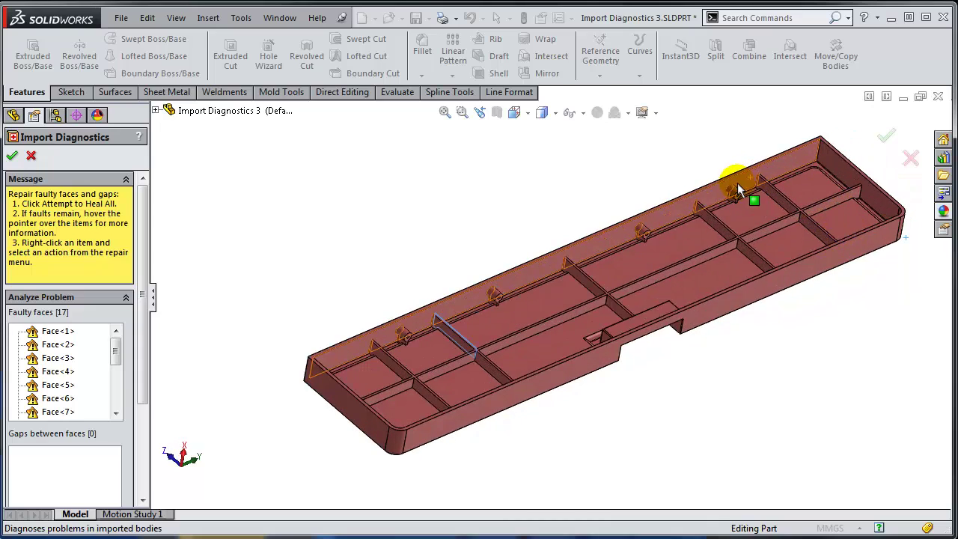
scroll(634, 230, "down", 1)
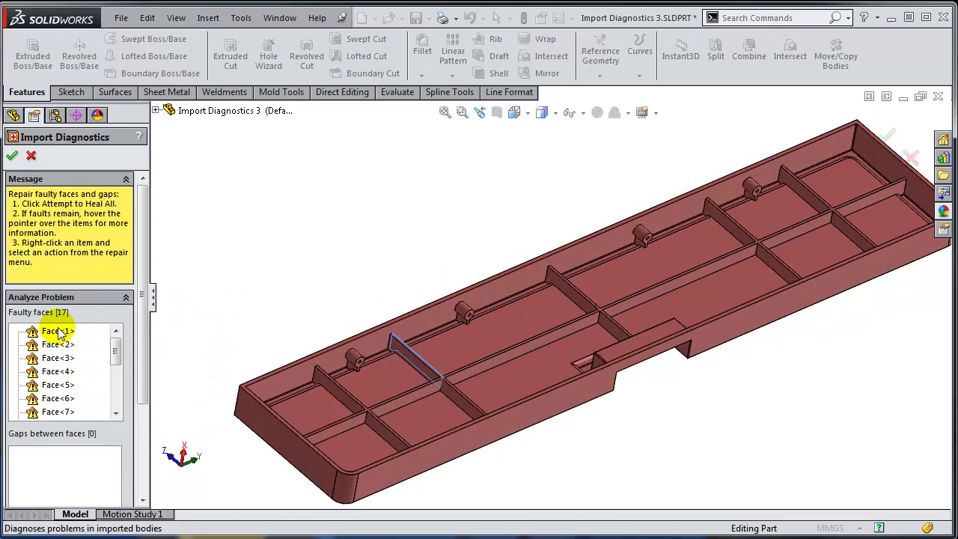
mouse_move(59, 333)
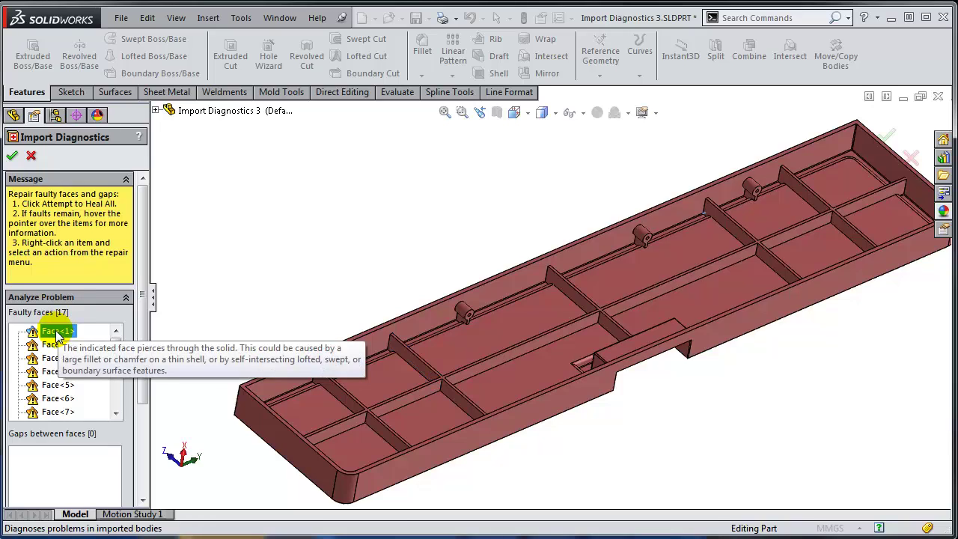
right_click(45, 336)
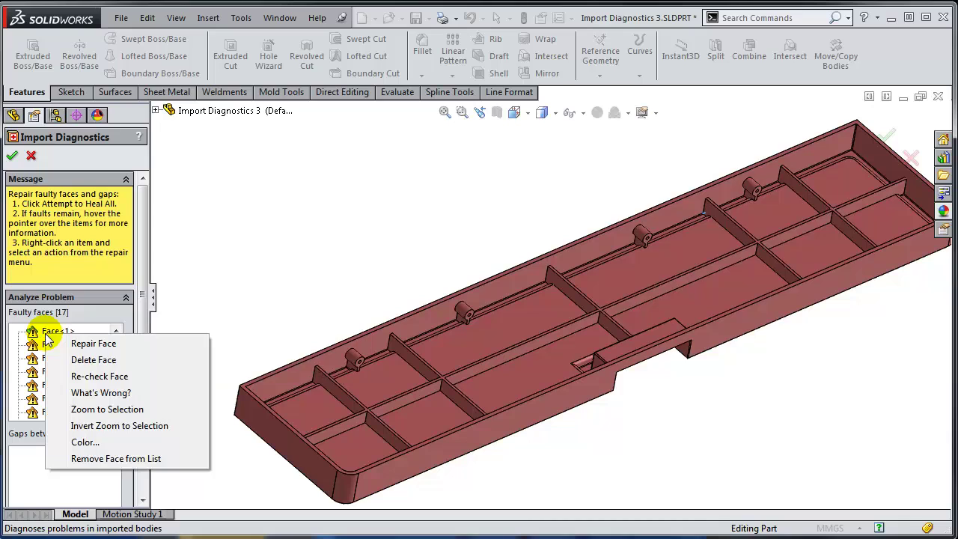
left_click(107, 413)
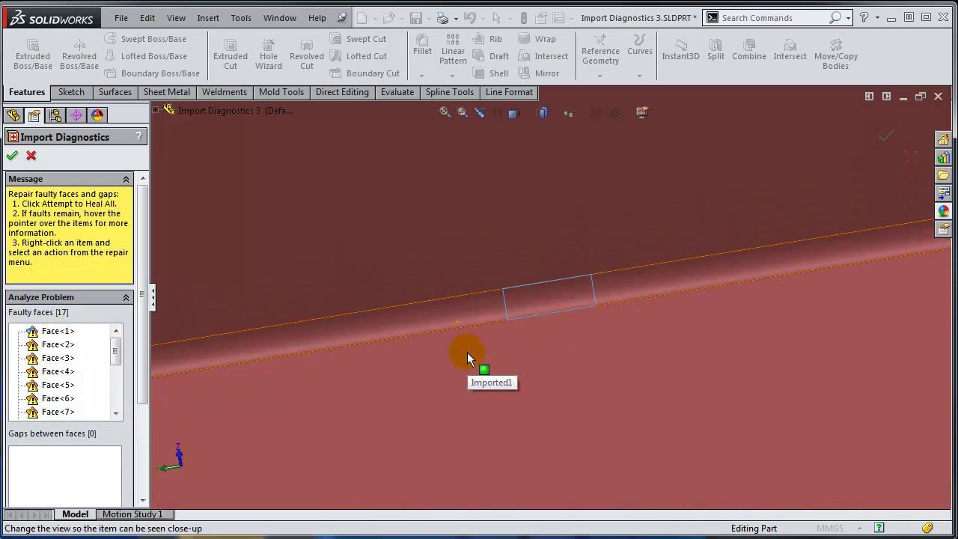
scroll(467, 352, "up", 7)
middle_click_drag(517, 348, 338, 456)
scroll(401, 336, "down", 10)
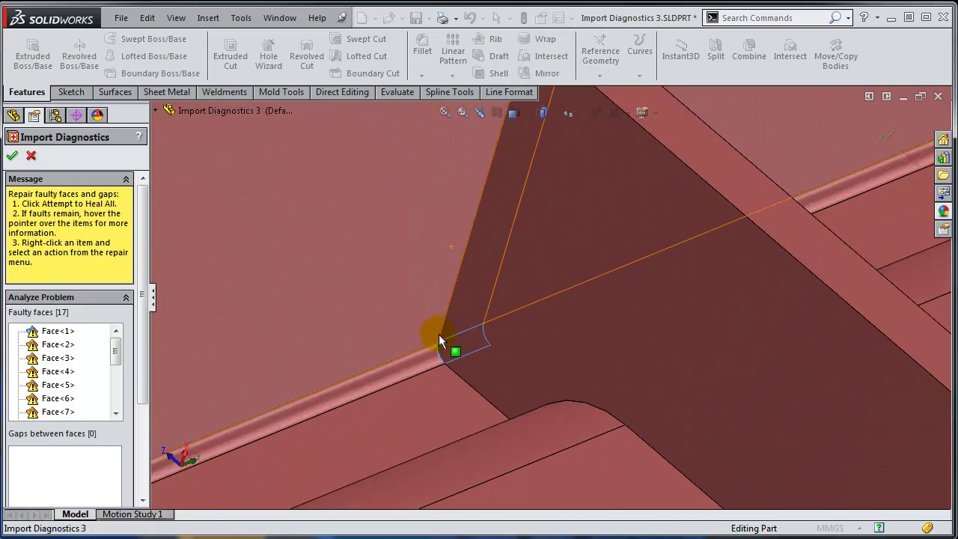
scroll(564, 335, "up", 4)
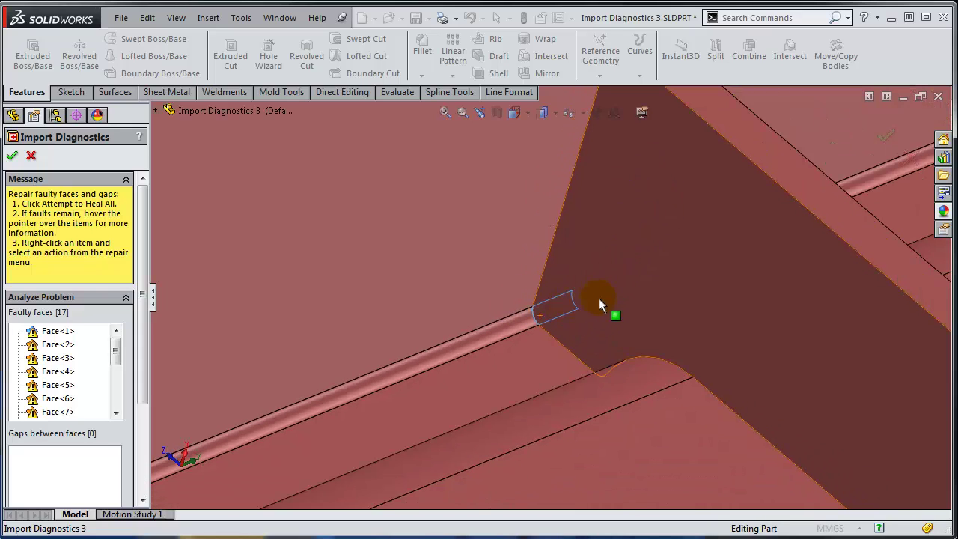
middle_click_drag(730, 269, 689, 287)
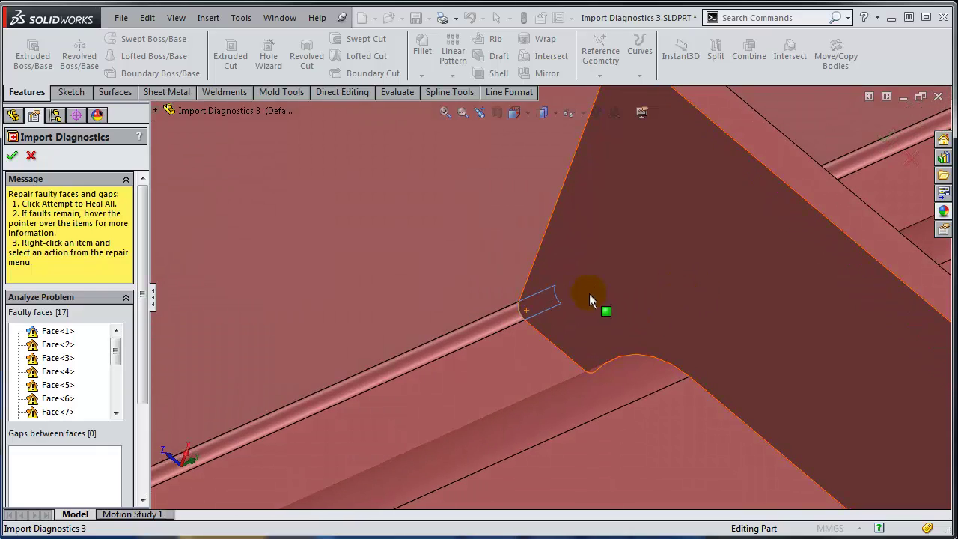
middle_click_drag(589, 294, 535, 303)
Step: Read the What's Wrong explanation for Face<1> and delete that face from the model
mouse_move(54, 335)
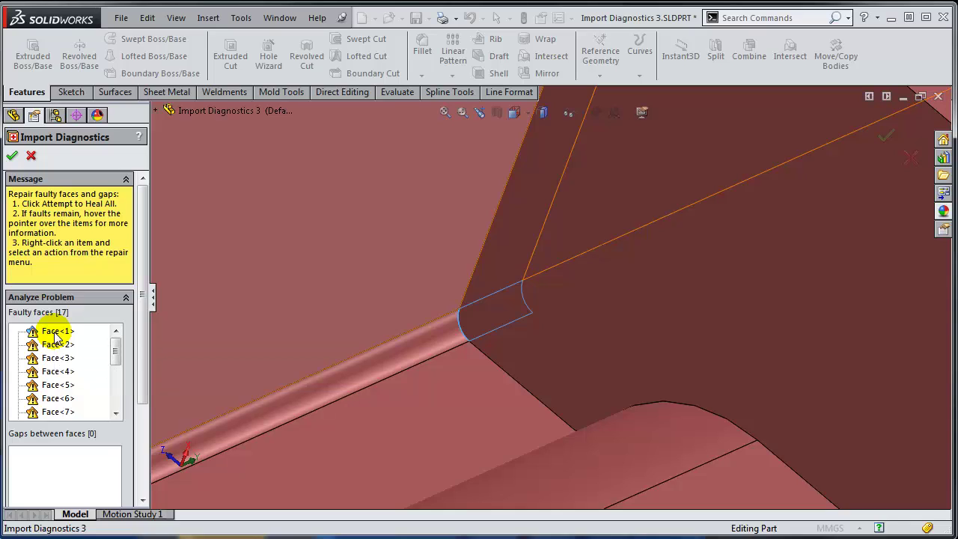
right_click(54, 335)
left_click(154, 391)
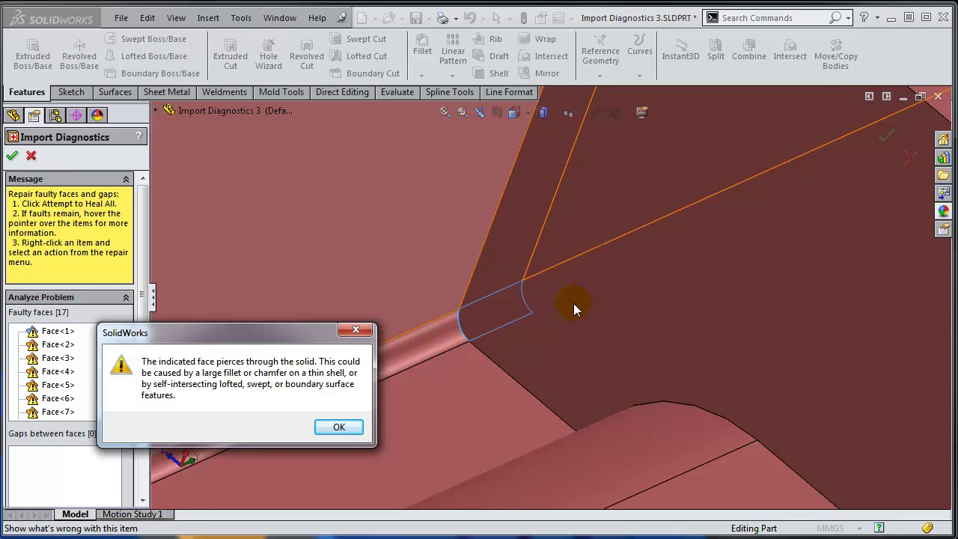
left_click(338, 428)
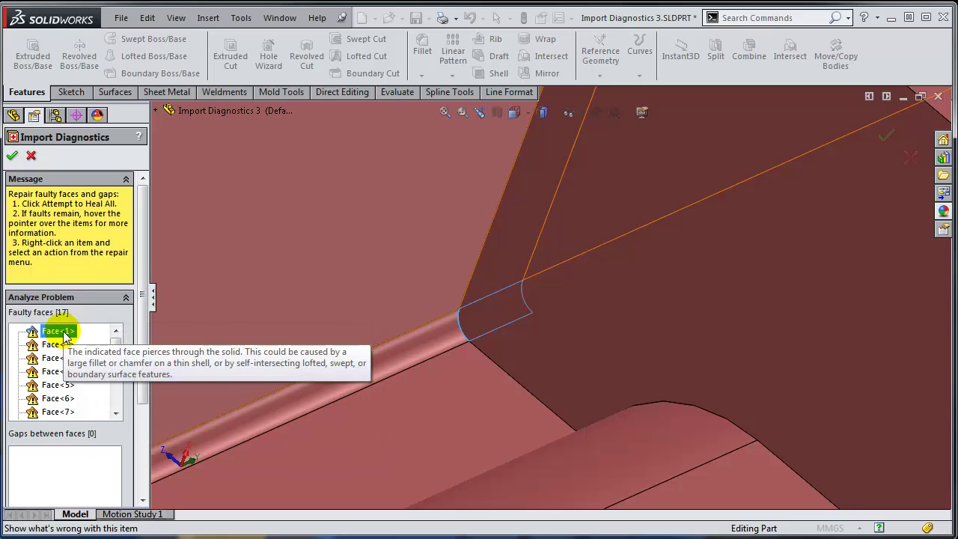
right_click(65, 336)
left_click(119, 357)
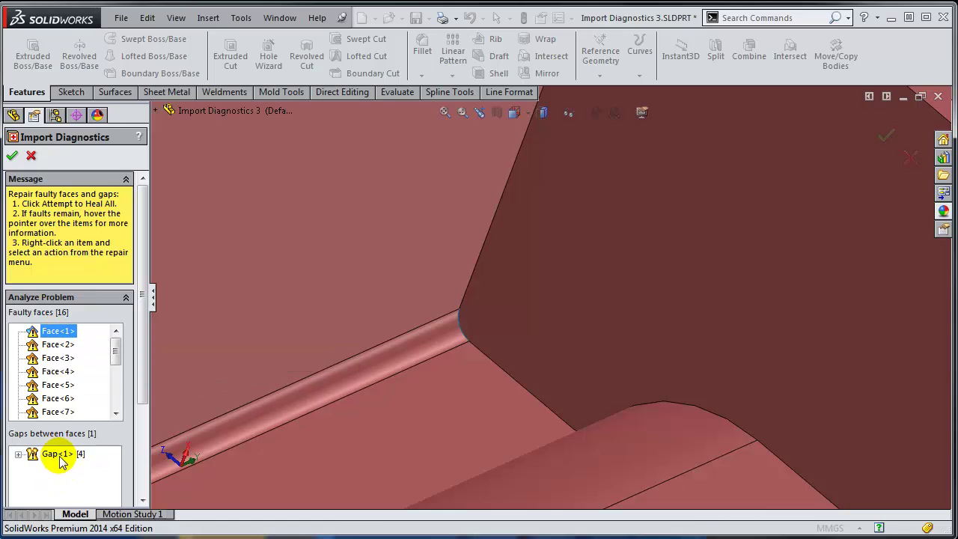
Step: Inspect the long fillet face running through the rib, now the first faulty face listed, and delete it
right_click(65, 337)
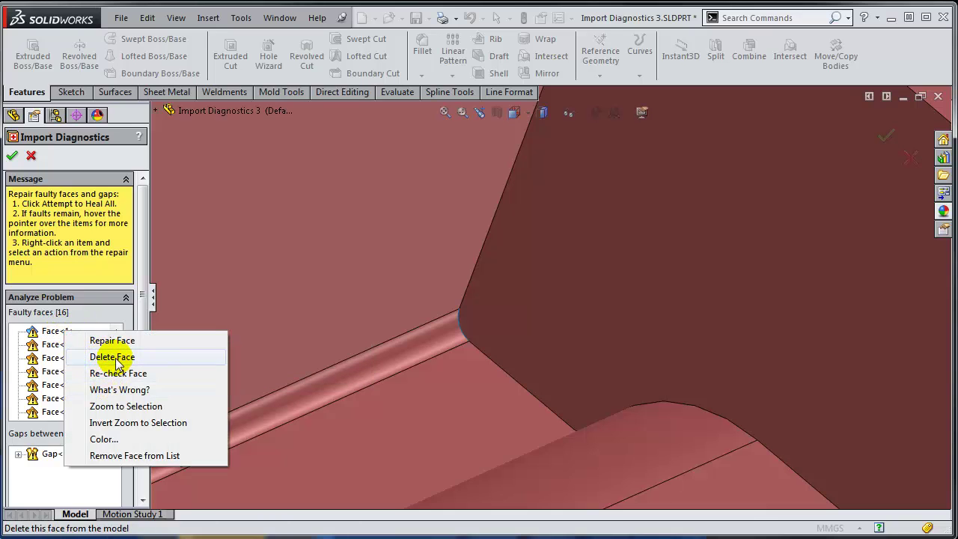
left_click(125, 406)
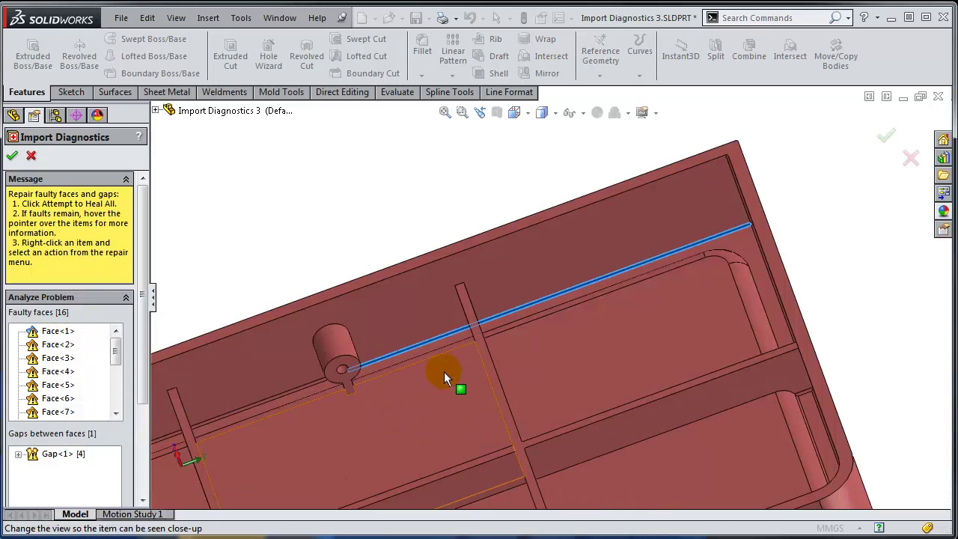
middle_click_drag(589, 264, 627, 205)
scroll(465, 314, "down", 5)
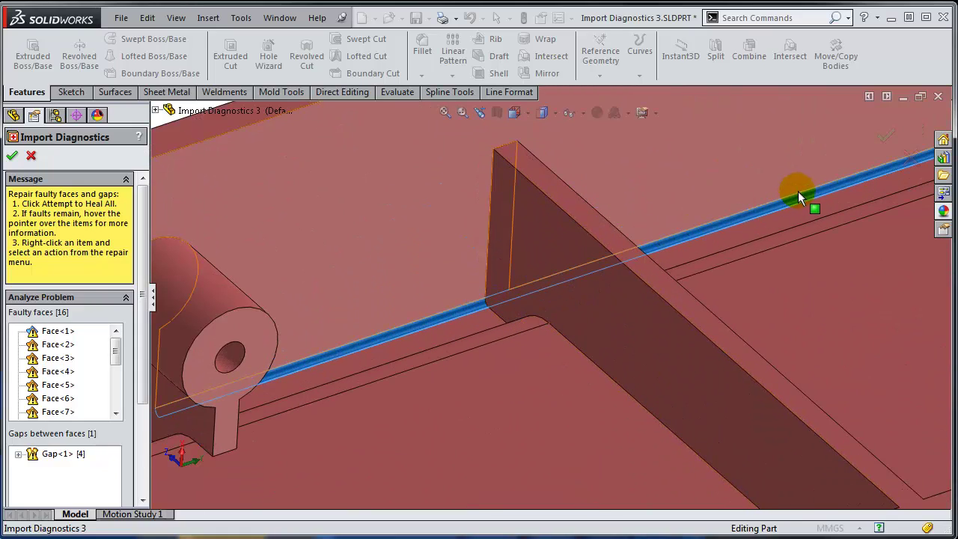
scroll(448, 303, "down", 5)
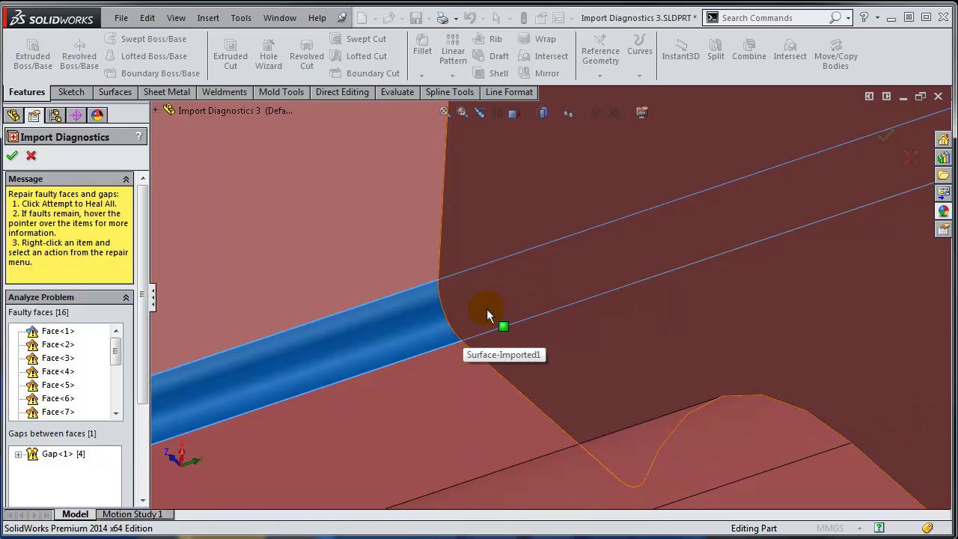
scroll(422, 425, "up", 3)
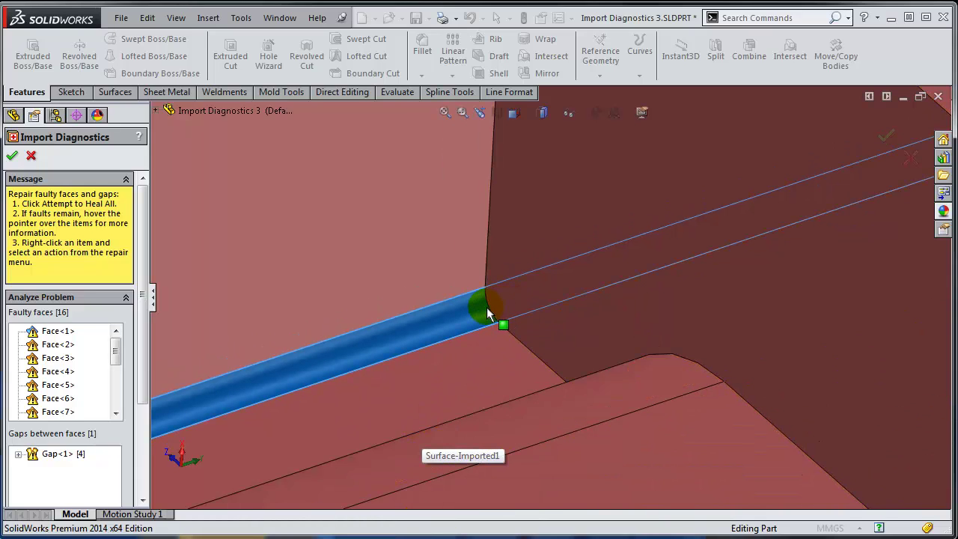
middle_click_drag(486, 307, 443, 335)
middle_click_drag(493, 318, 487, 321)
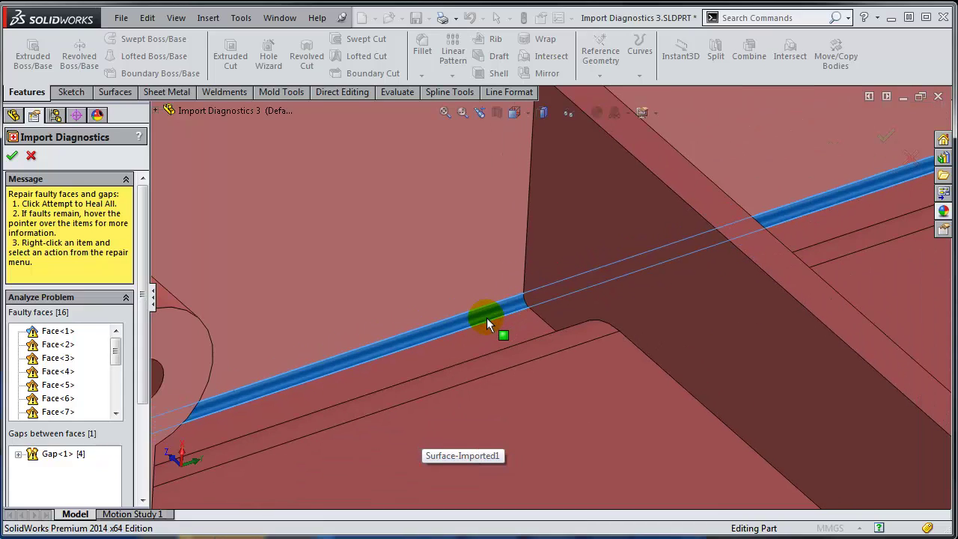
right_click(74, 336)
left_click(103, 358)
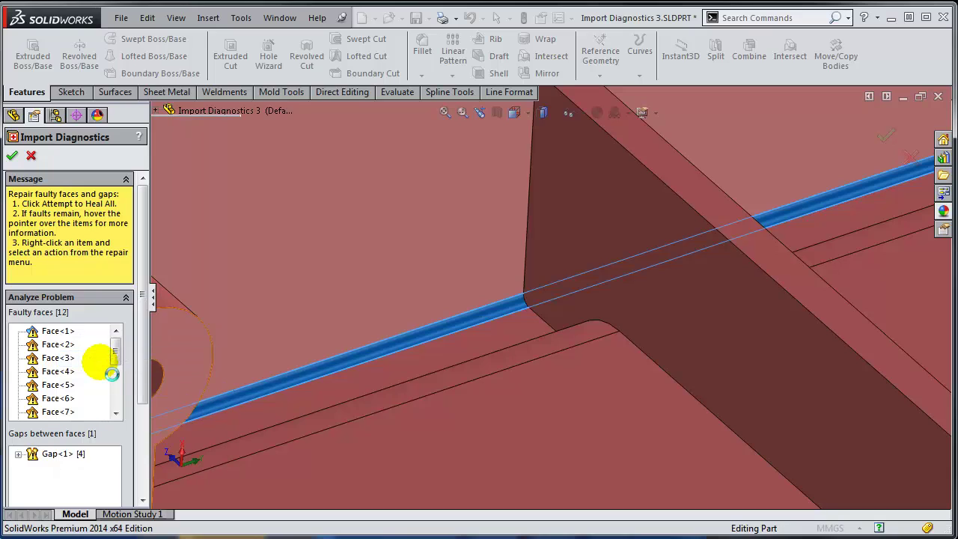
Step: Select the short fillet face hidden inside the rib beside the long edge fillet, and delete it from the model
scroll(532, 243, "down", 3)
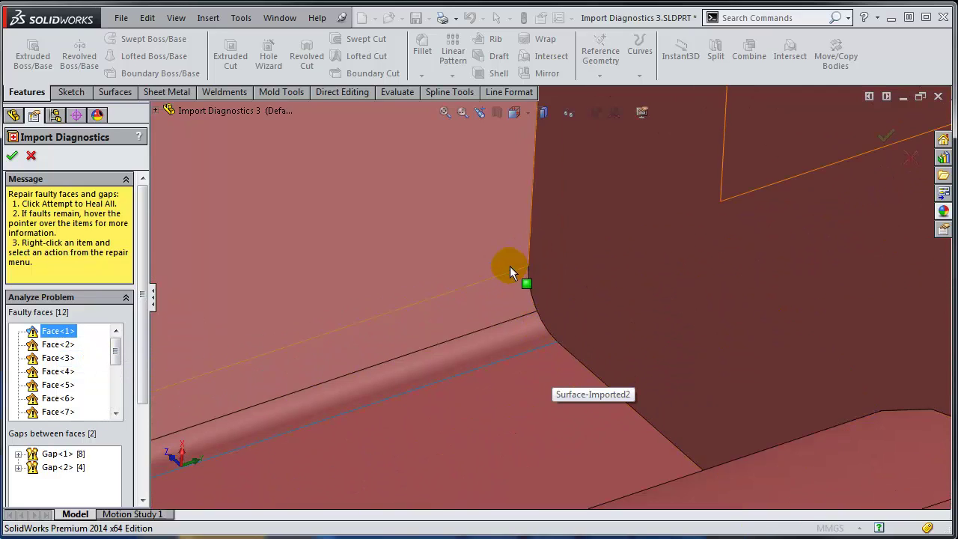
scroll(500, 373, "up", 5)
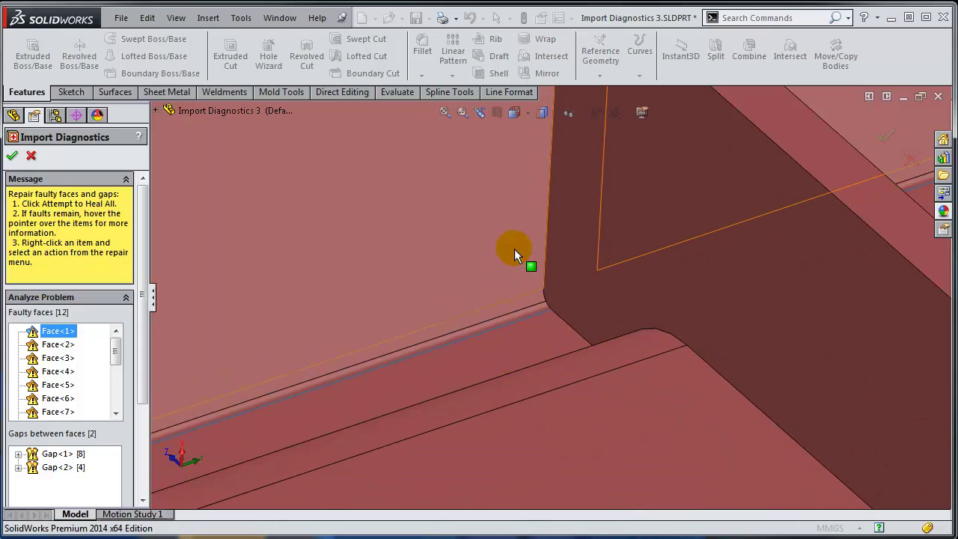
middle_click_drag(523, 287, 576, 338)
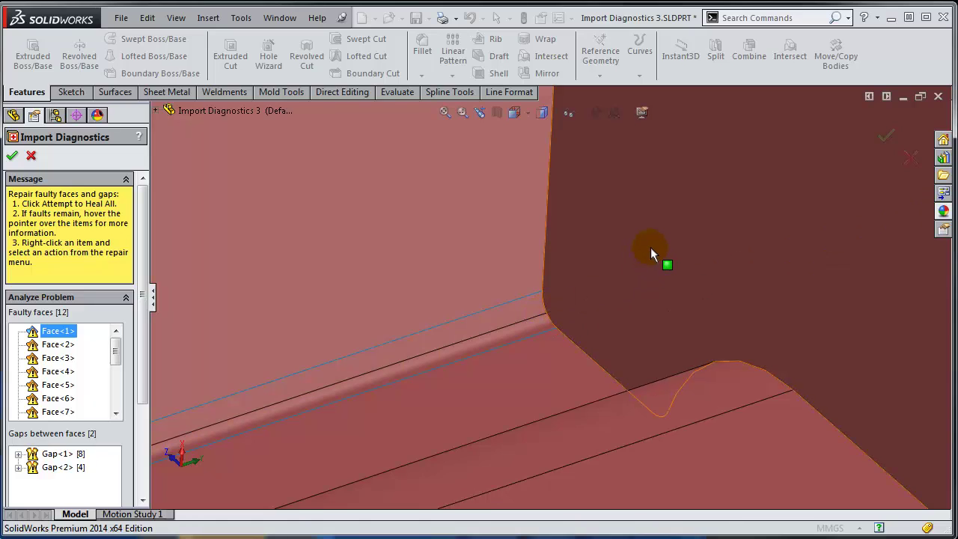
right_click(599, 265)
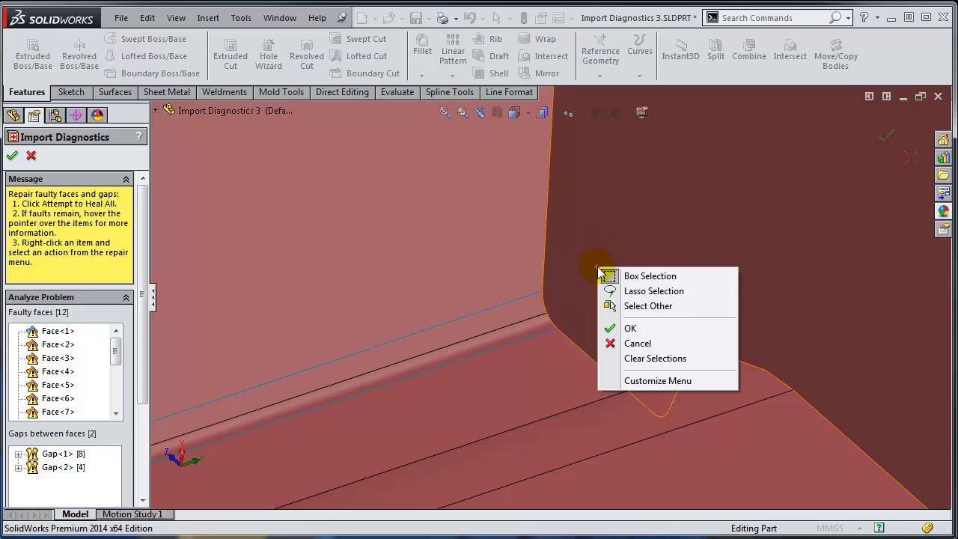
left_click(648, 306)
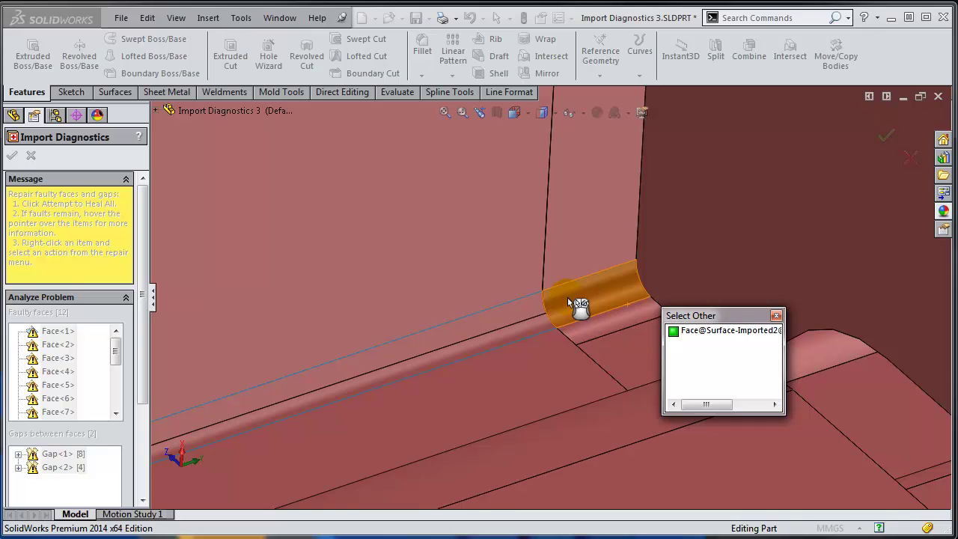
left_click(567, 297)
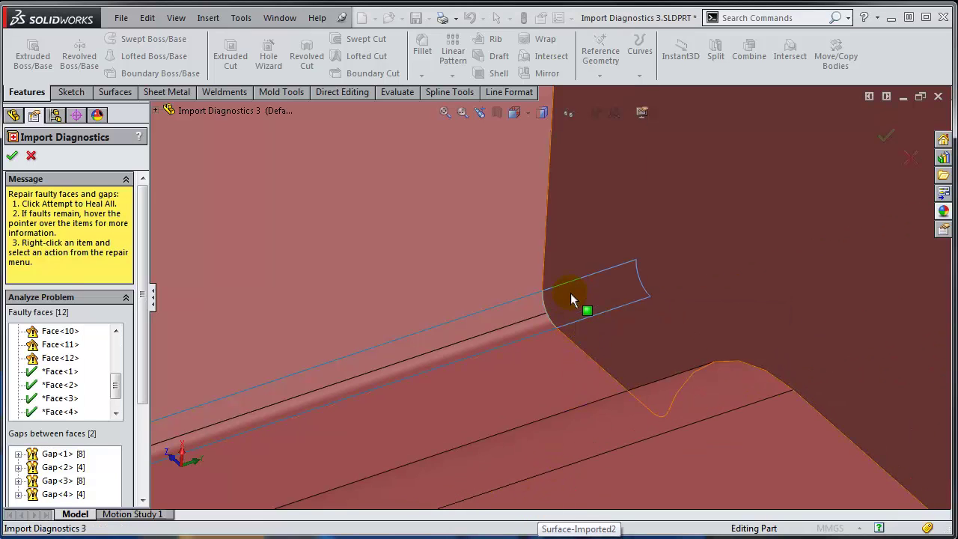
left_click_drag(117, 389, 117, 404)
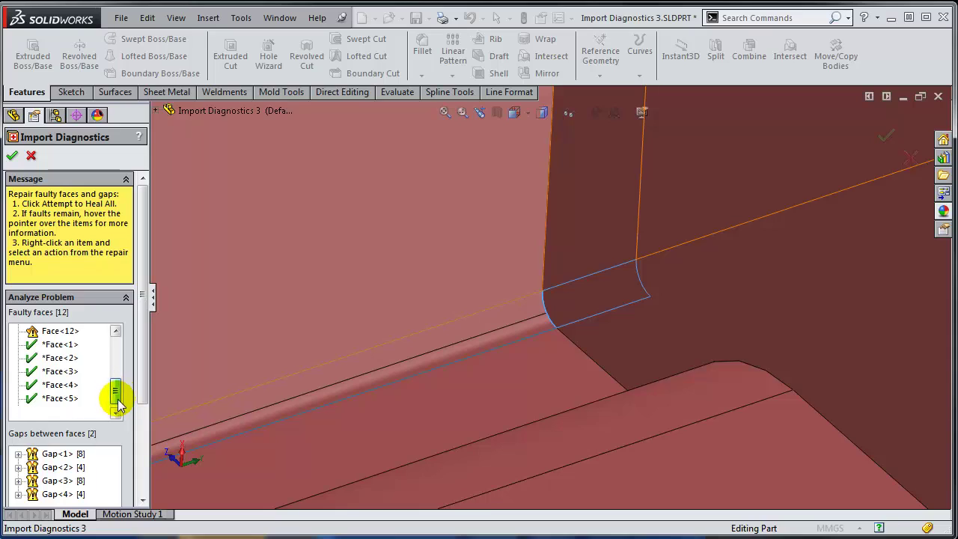
right_click(63, 412)
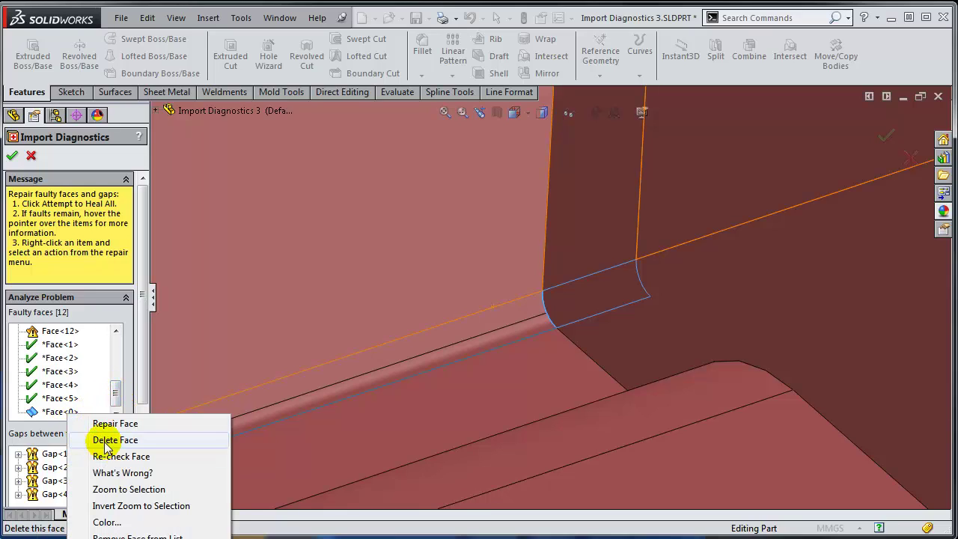
left_click(106, 440)
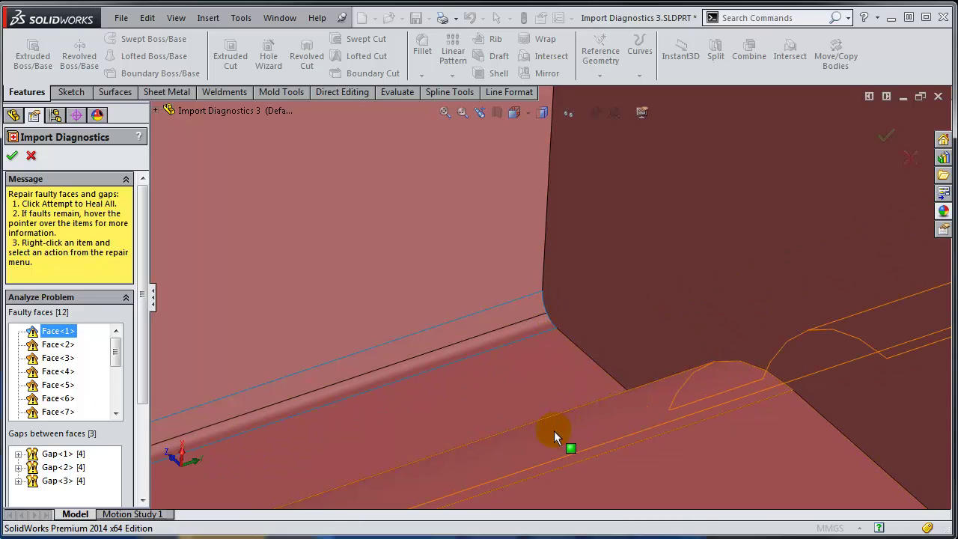
Step: Zoom to faulty Face<1>, inspect the short fillet face ending inside the rib, and delete it
right_click(58, 335)
left_click(114, 408)
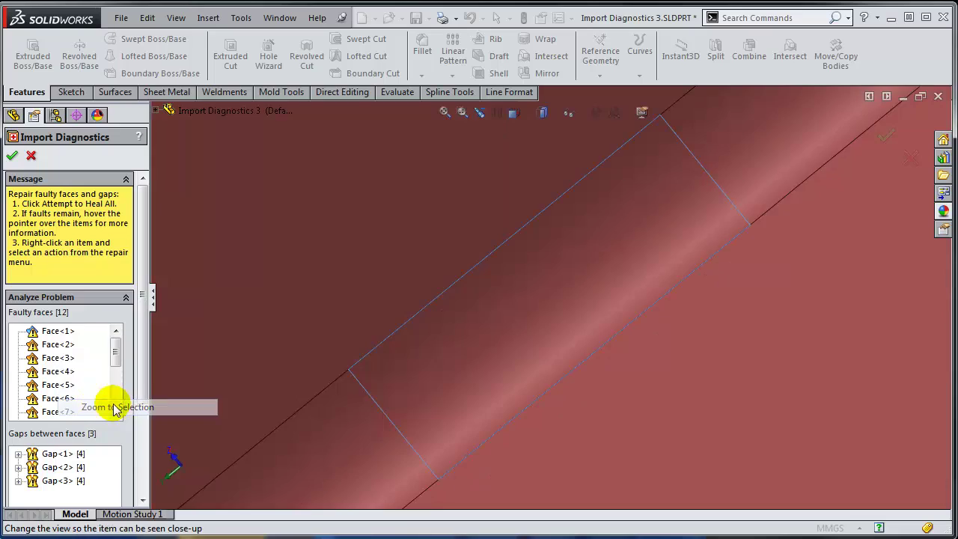
scroll(440, 399, "up", 5)
middle_click_drag(444, 405, 427, 389)
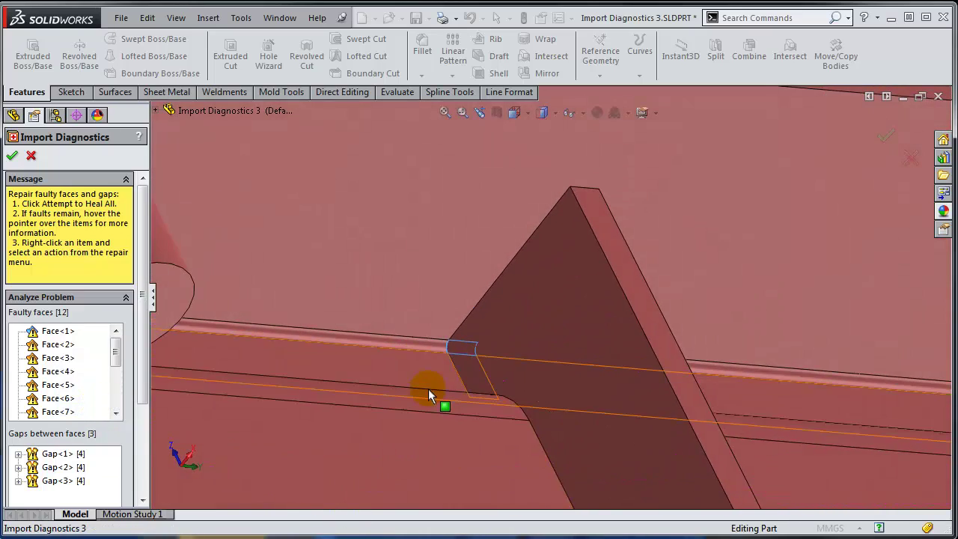
scroll(531, 295, "down", 5)
right_click(43, 335)
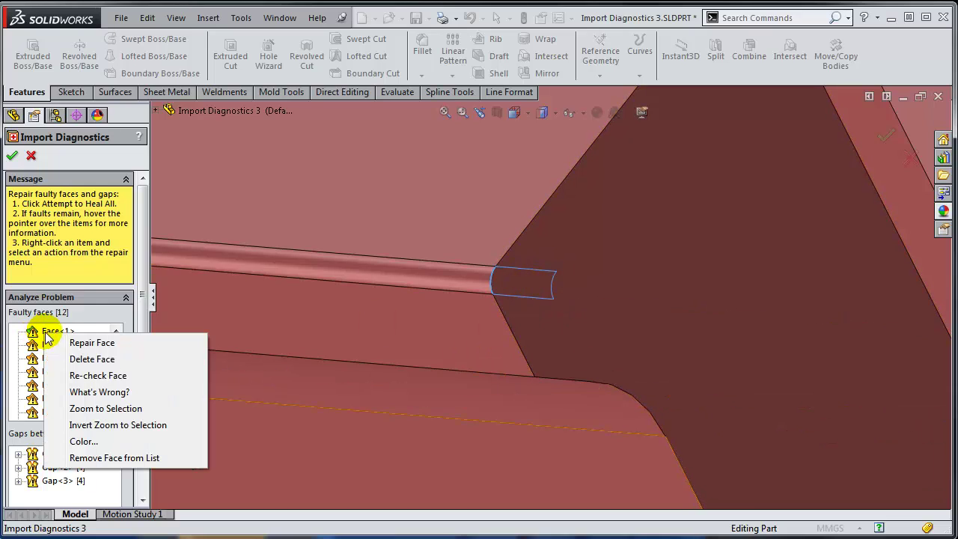
left_click(71, 361)
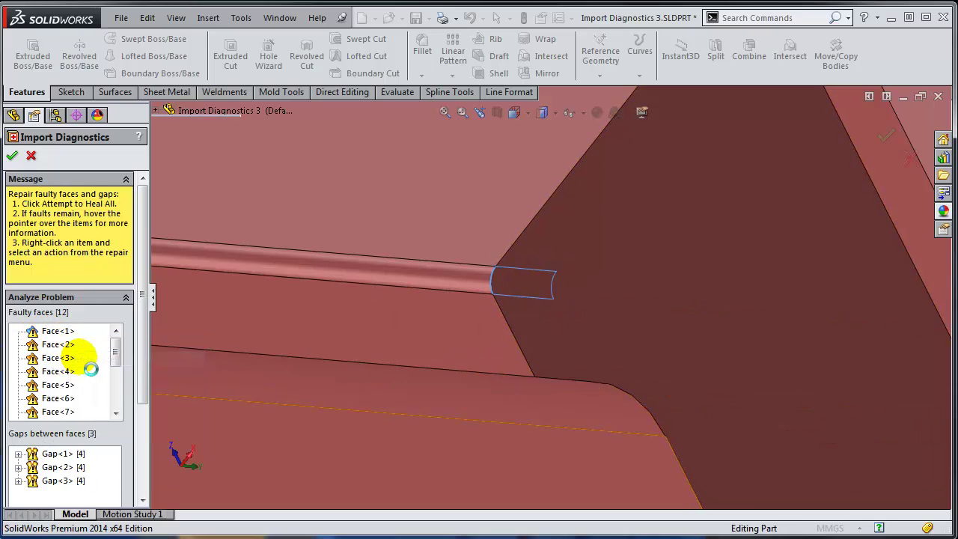
Step: Inspect the next short fillet face piercing a rib, now listed as Face<1>, and delete it
scroll(497, 299, "up", 4)
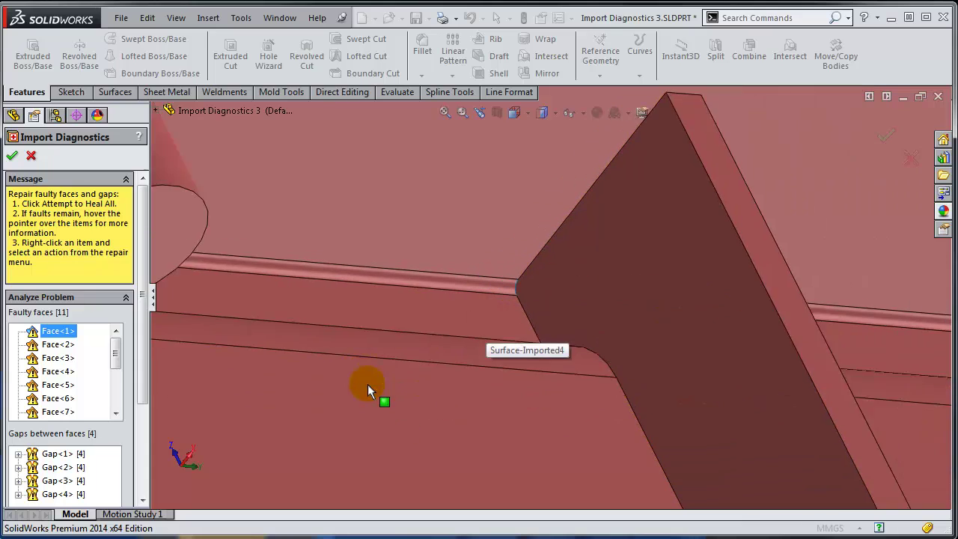
mouse_move(54, 332)
scroll(334, 398, "up", 8)
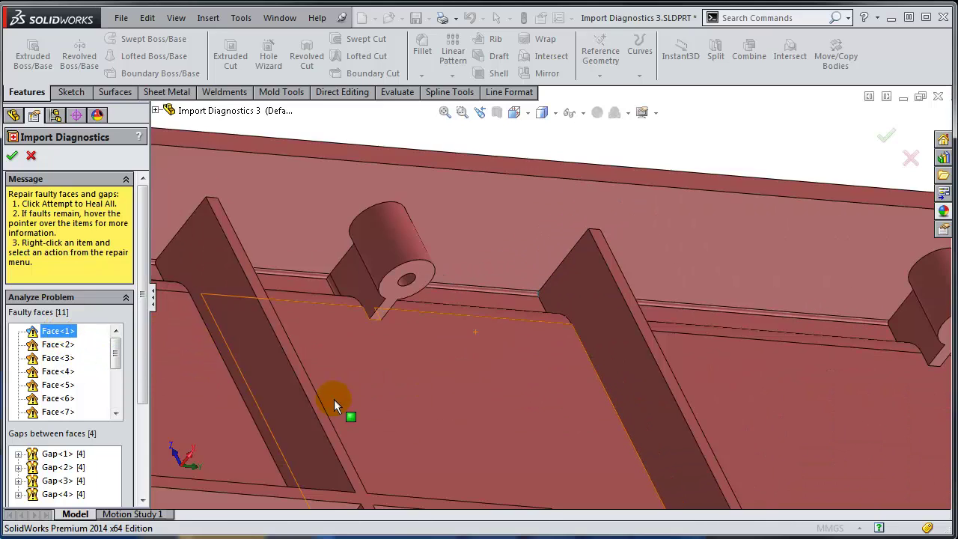
scroll(598, 276, "down", 6)
scroll(597, 276, "down", 8)
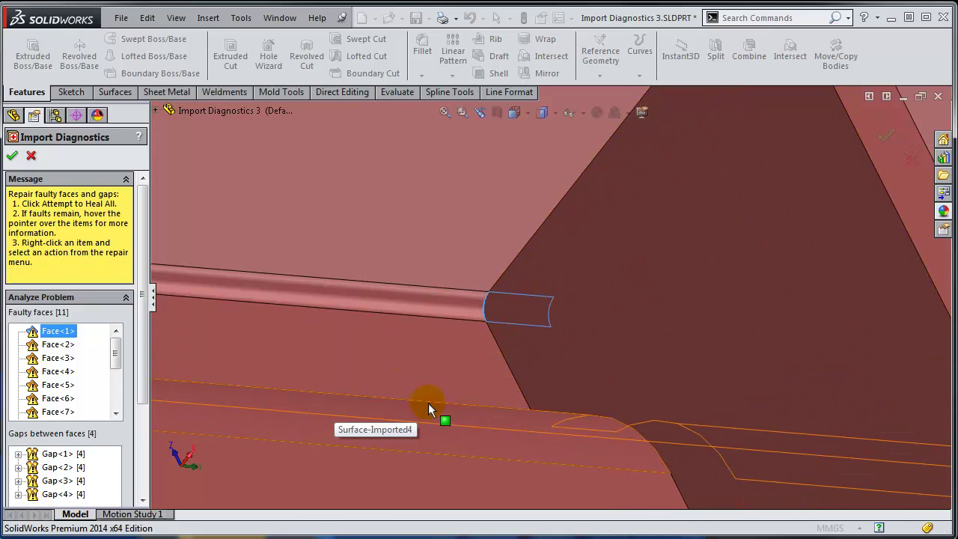
right_click(57, 332)
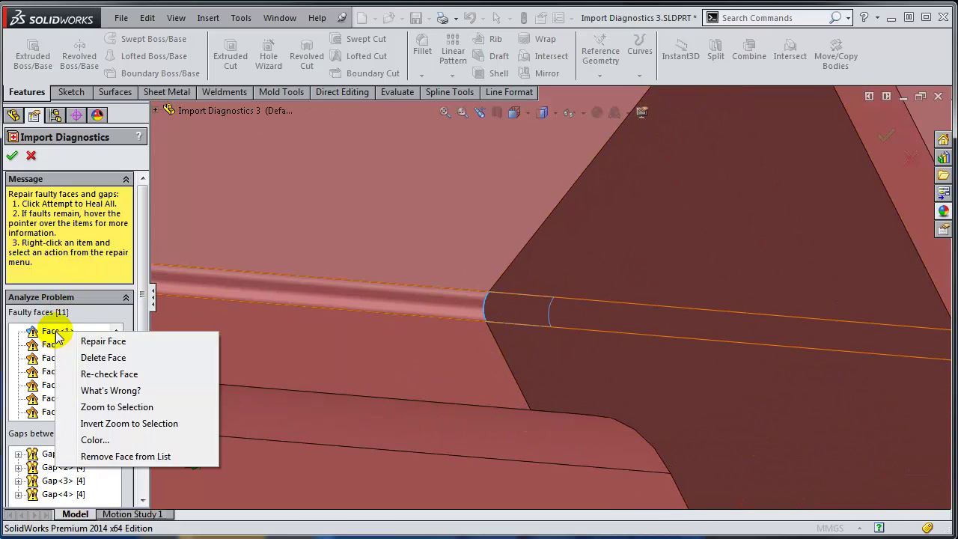
left_click(103, 358)
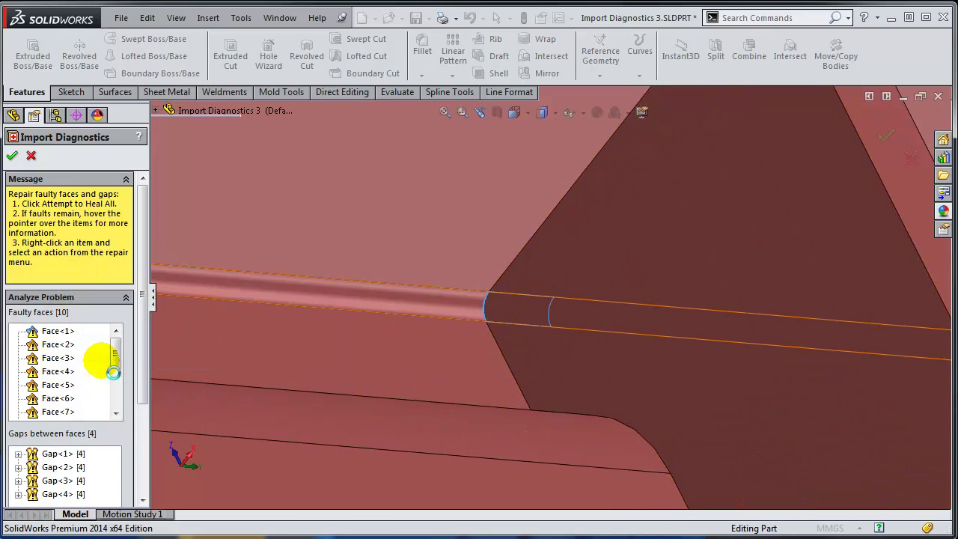
Step: Zoom to the new Face<1> and examine the side face of the rib where the long wall fillet crosses it
right_click(59, 334)
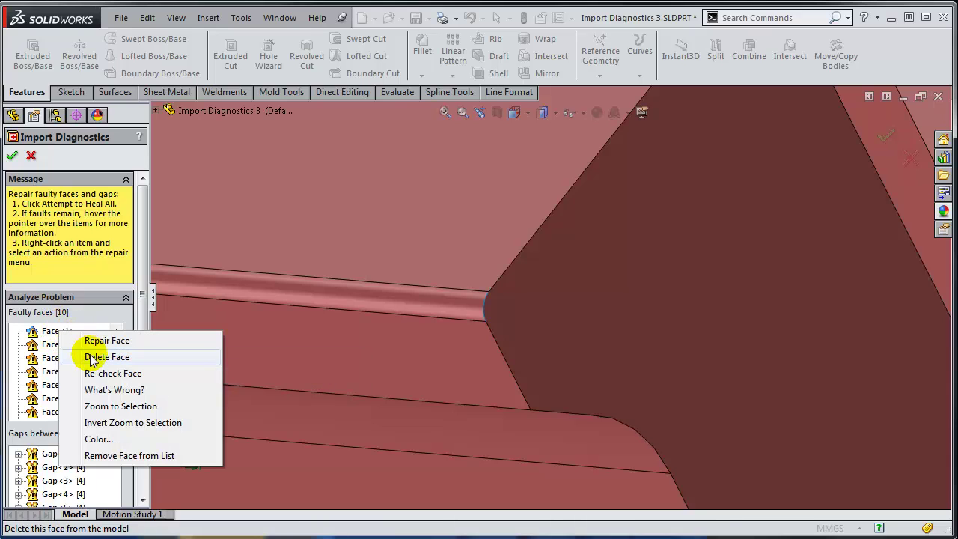
left_click(93, 405)
middle_click_drag(501, 337, 246, 299)
left_click(59, 336)
scroll(282, 215, "down", 7)
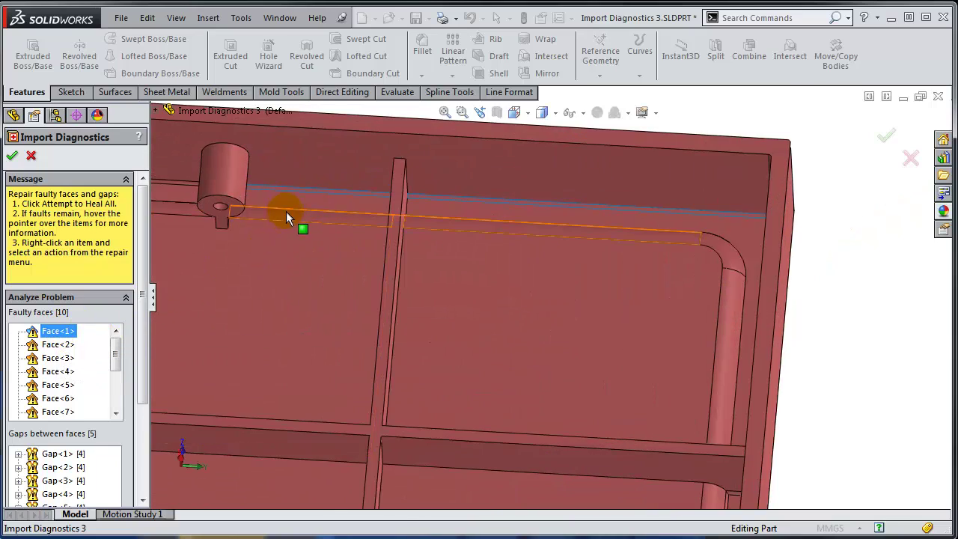
scroll(276, 318, "up", 5)
scroll(285, 323, "up", 3)
middle_click_drag(355, 335, 312, 342)
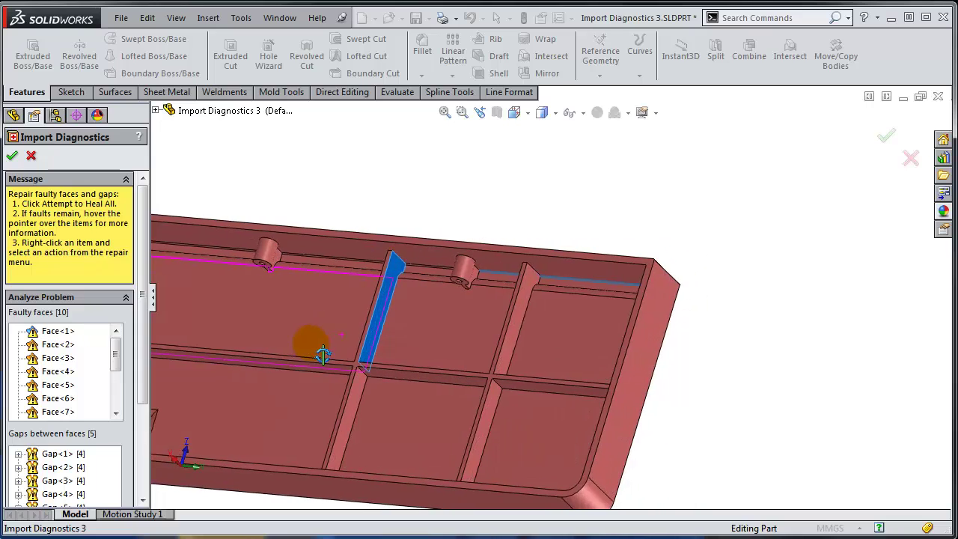
scroll(389, 292, "down", 6)
scroll(414, 305, "down", 3)
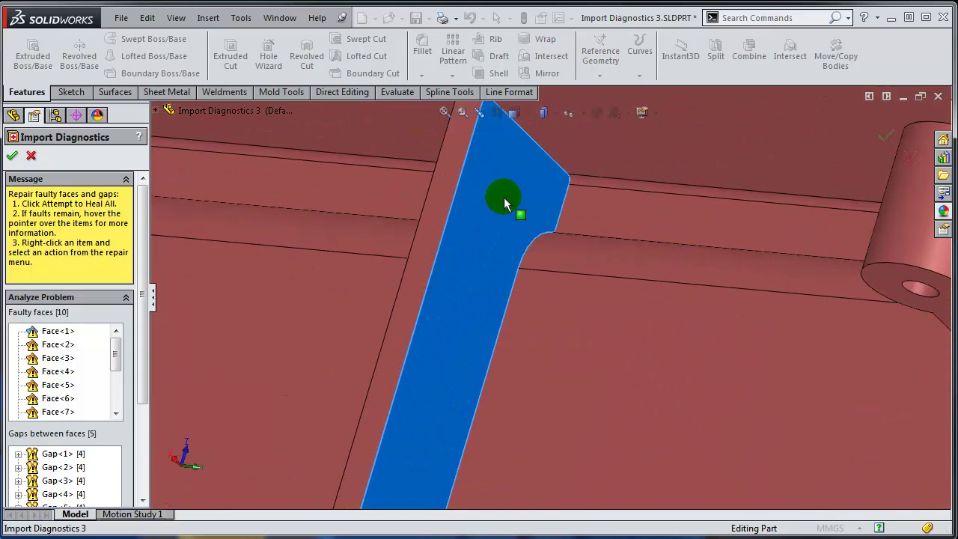
Step: Delete the long fillet face crossing the rib beside the round boss, listed as Face<2>
left_click(583, 180)
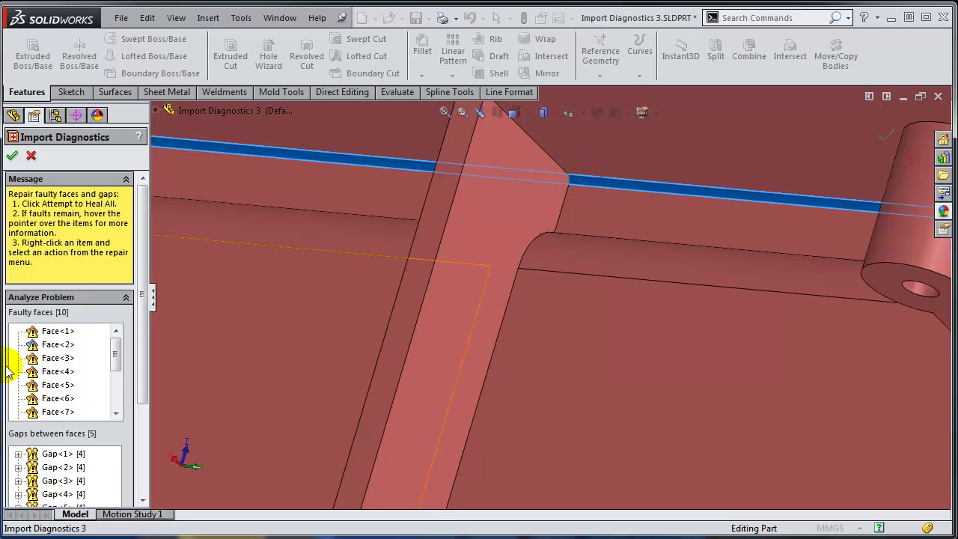
right_click(45, 348)
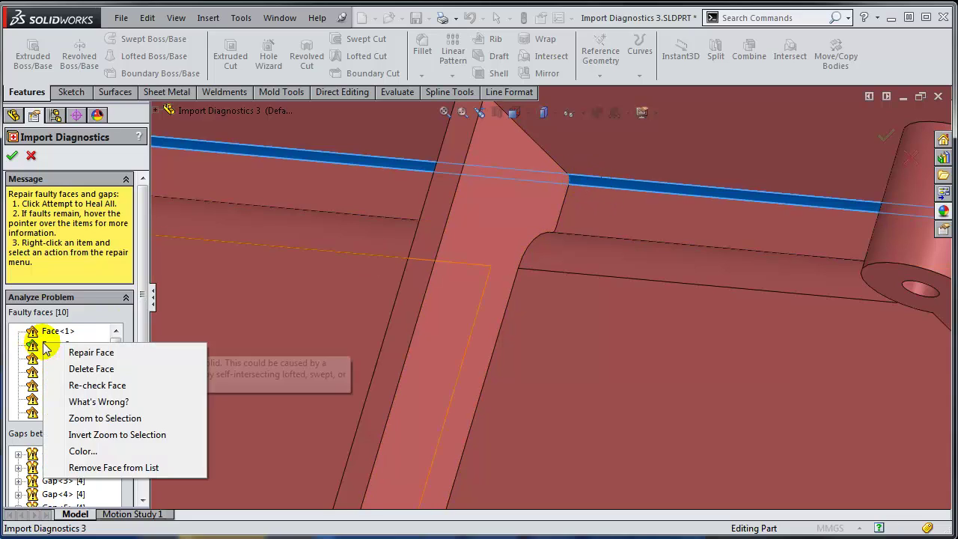
left_click(85, 374)
Step: Recheck Face<1> in the faulty faces list and zoom to it to locate the affected rib in the part
mouse_move(59, 337)
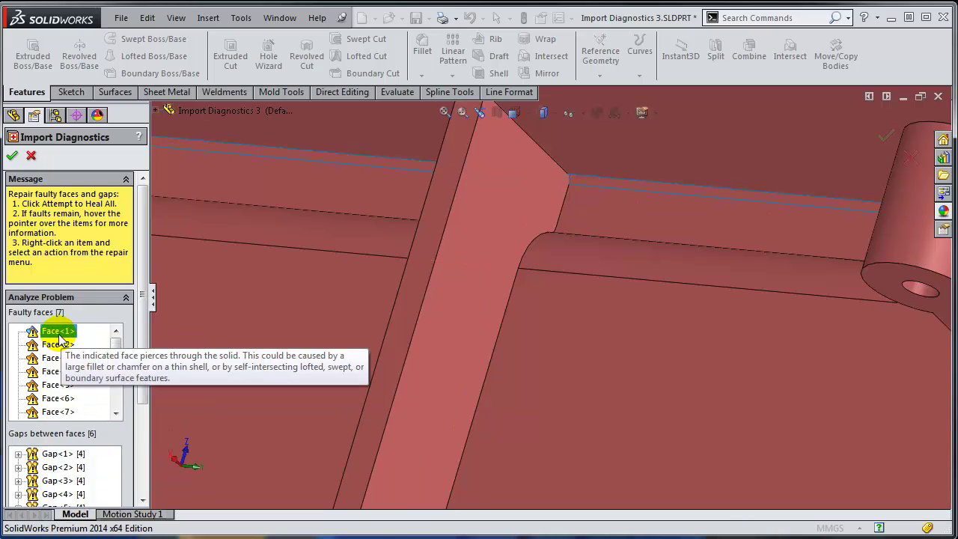
left_click(483, 200)
left_click_drag(120, 380, 123, 352)
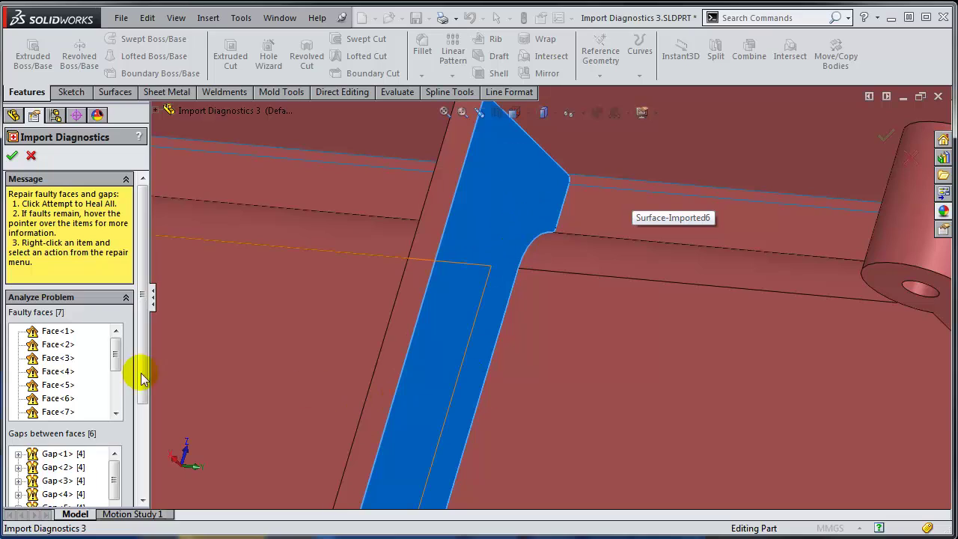
right_click(53, 335)
left_click(104, 403)
middle_click_drag(553, 355, 411, 274)
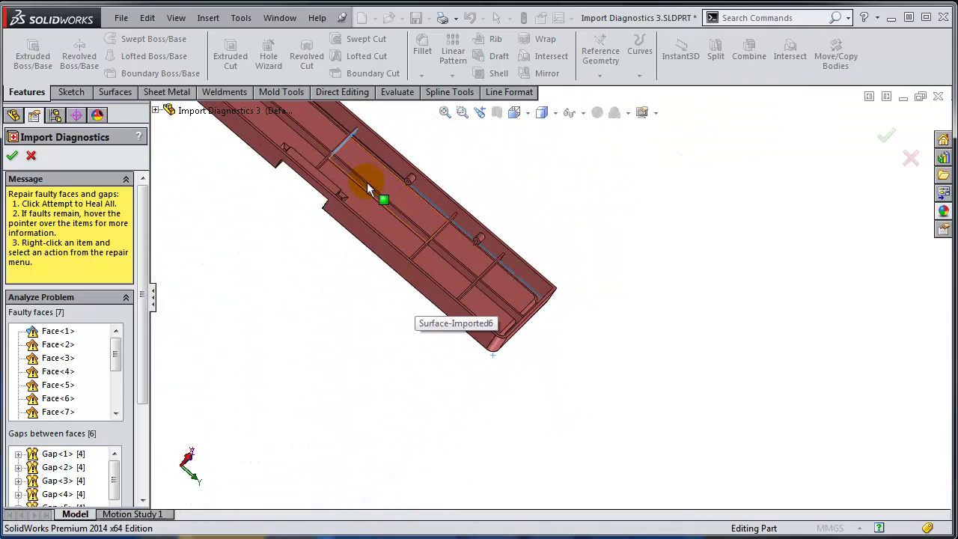
Step: Compare the front and inverted close-ups of Face<1> and examine the rib's side face near the outer wall
right_click(70, 331)
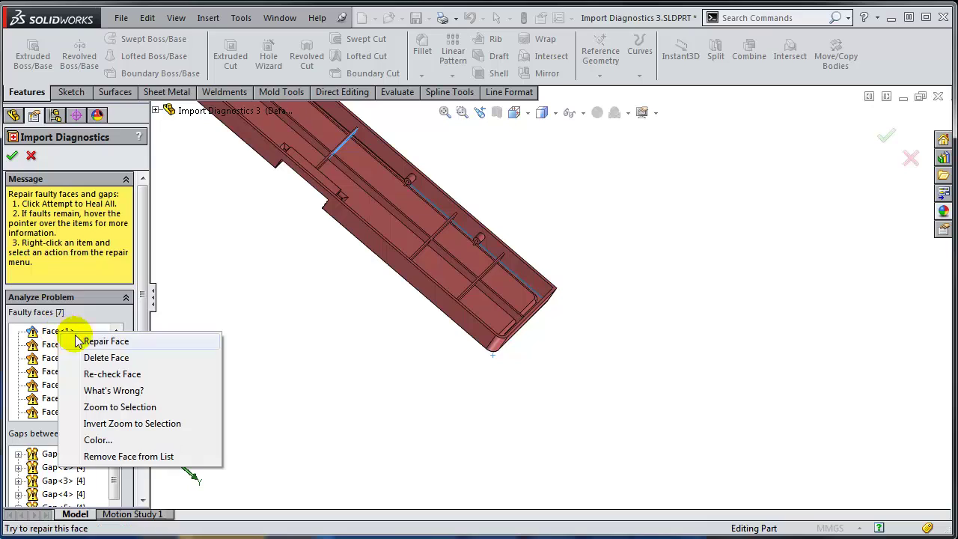
left_click(111, 407)
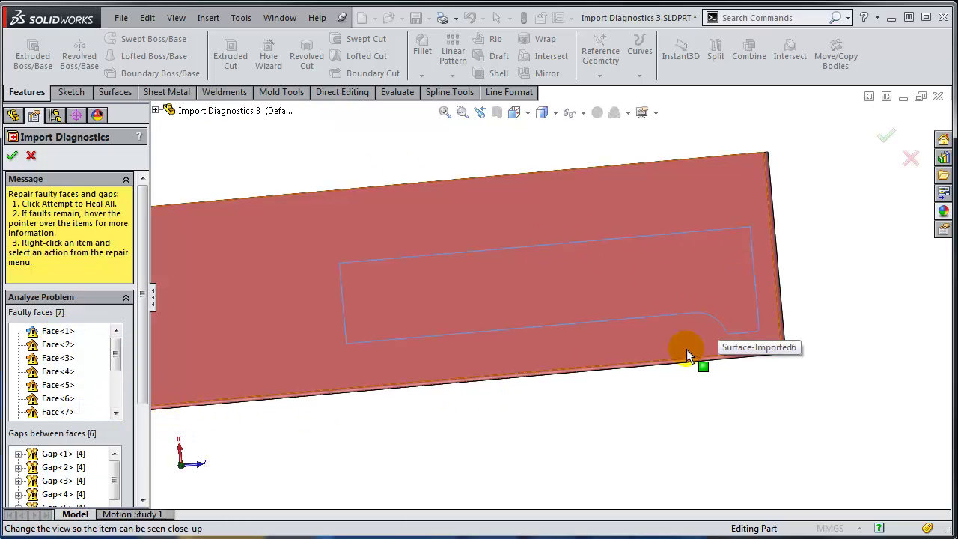
right_click(52, 335)
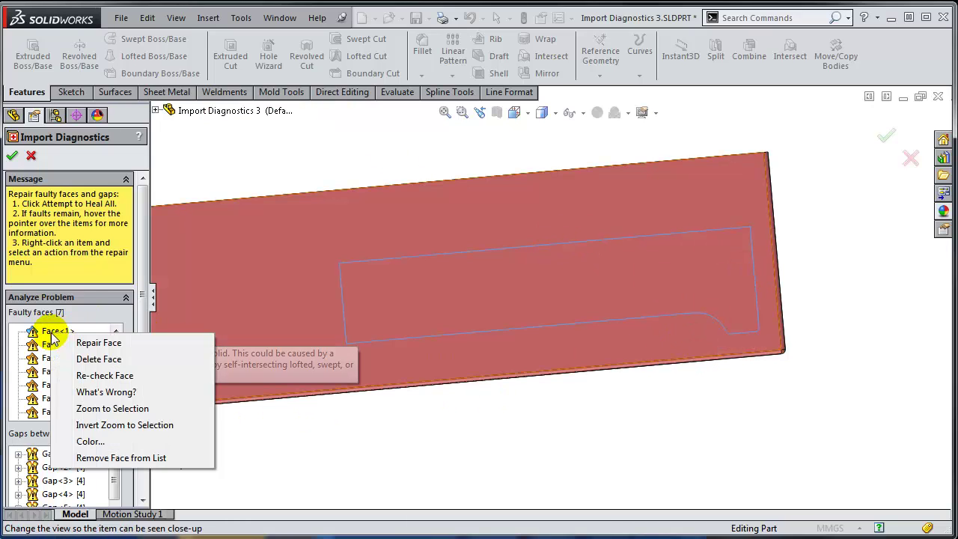
left_click(105, 425)
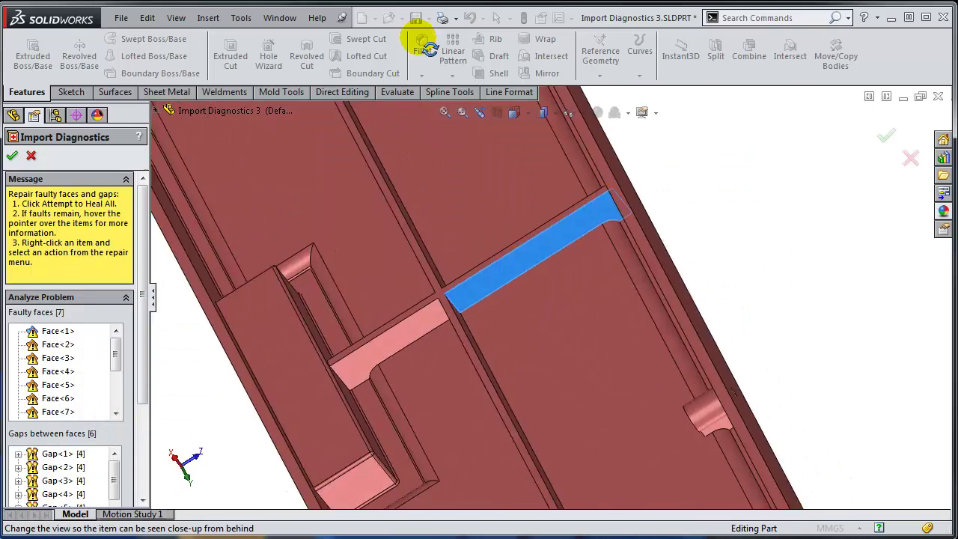
scroll(543, 135, "down", 3)
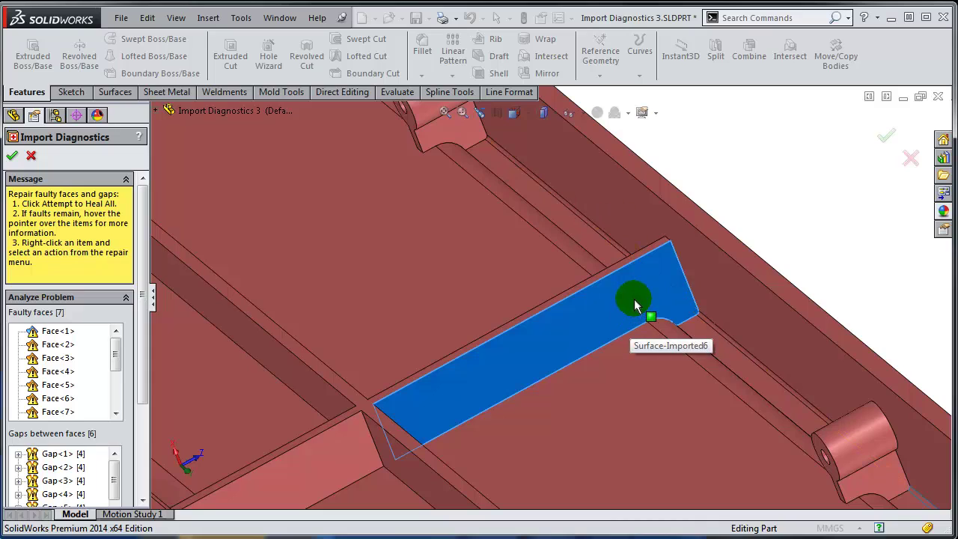
scroll(658, 294, "down", 2)
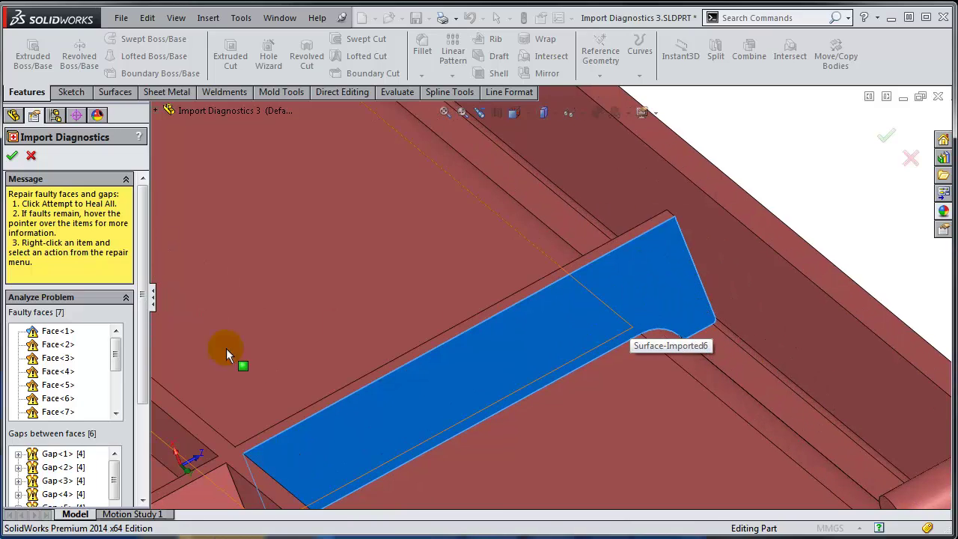
Step: Delete faulty Face<2>, the long fillet face passing through the rib along the base of the outer wall
left_click(54, 344)
right_click(54, 346)
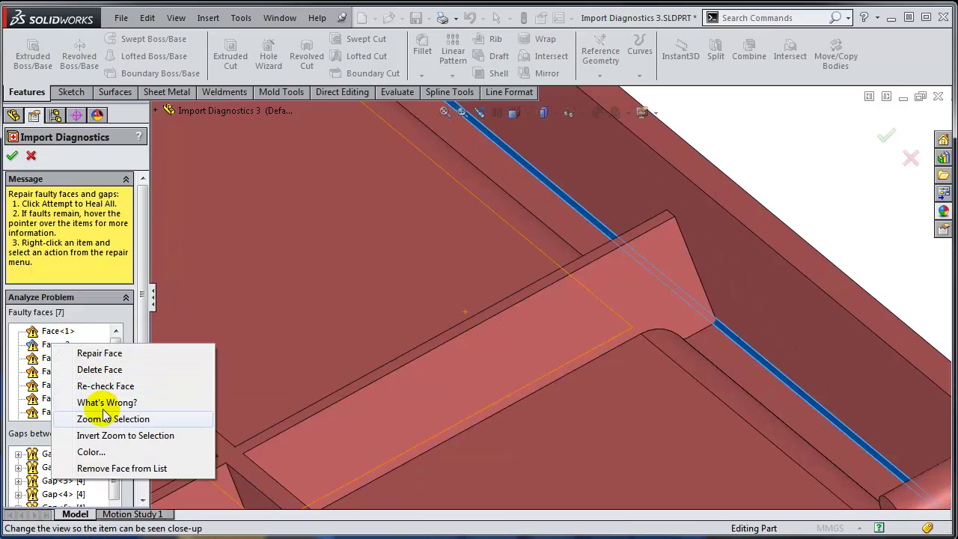
left_click(172, 370)
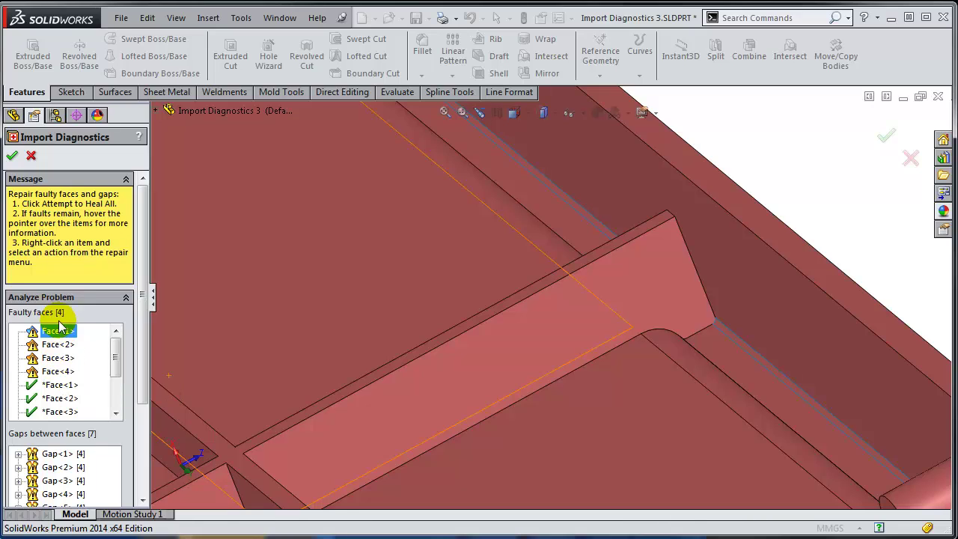
Step: Locate faulty Face<1> in the part and delete Face<2>, the long thin fillet face passing through the rib between the two round bosses
mouse_move(69, 332)
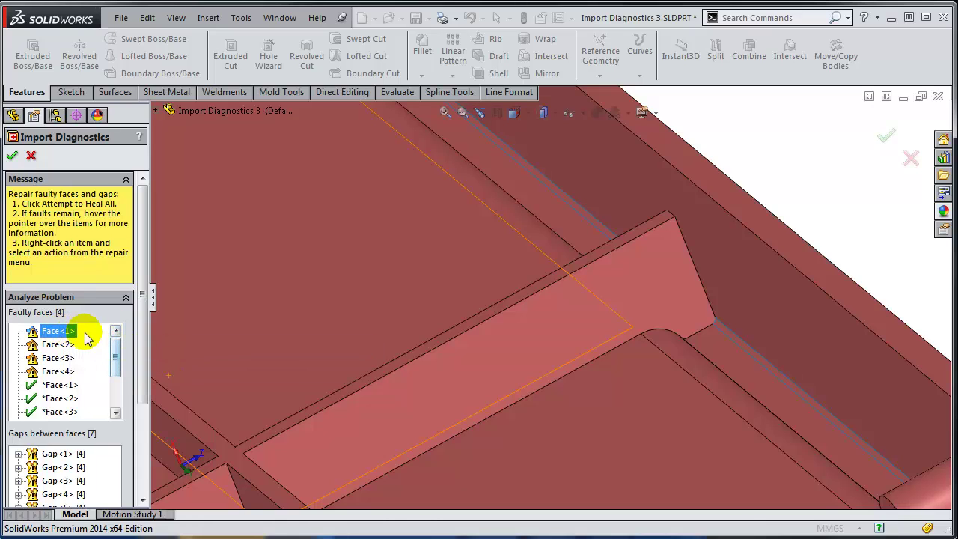
right_click(55, 330)
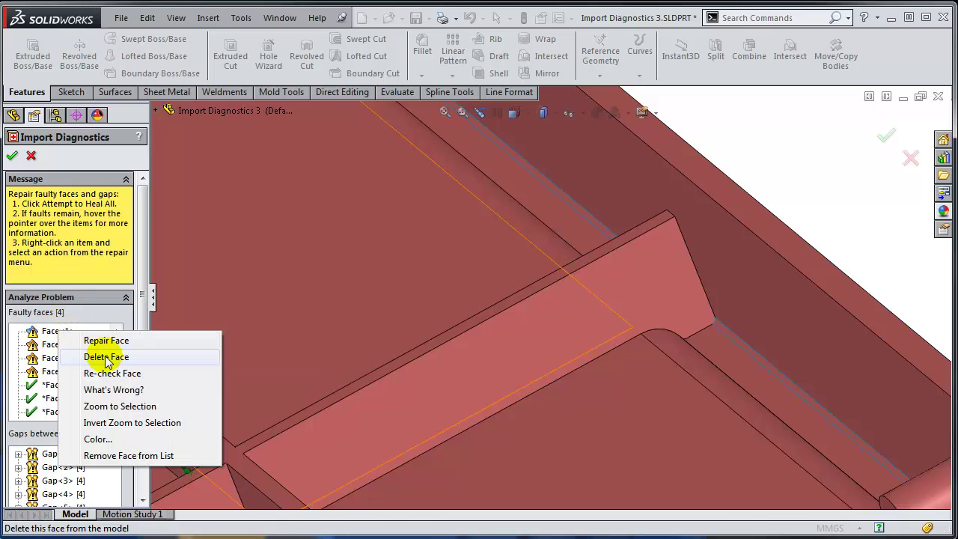
left_click(116, 406)
middle_click_drag(641, 349, 228, 269)
scroll(535, 301, "up", 6)
scroll(375, 265, "up", 4)
middle_click_drag(294, 227, 284, 201)
scroll(293, 203, "down", 5)
scroll(416, 226, "down", 7)
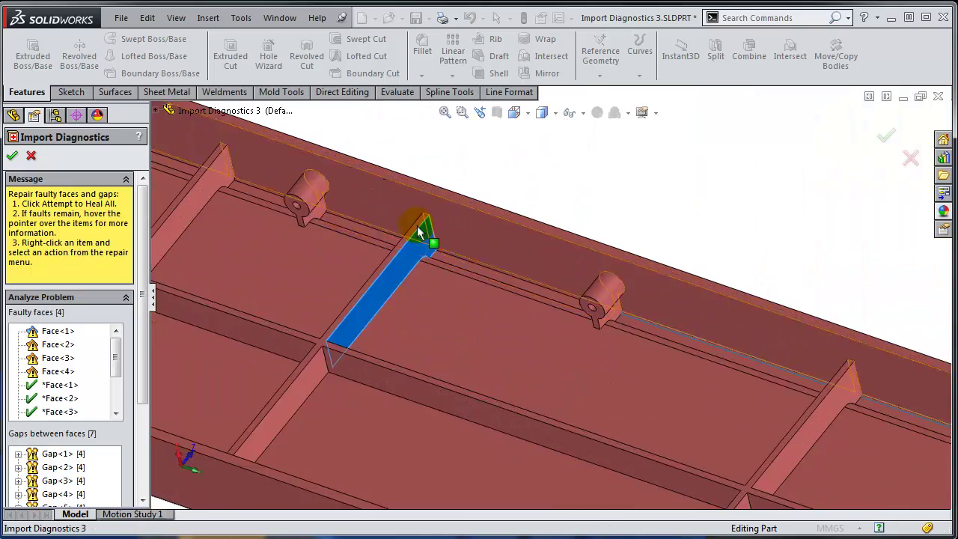
right_click(58, 348)
left_click(94, 372)
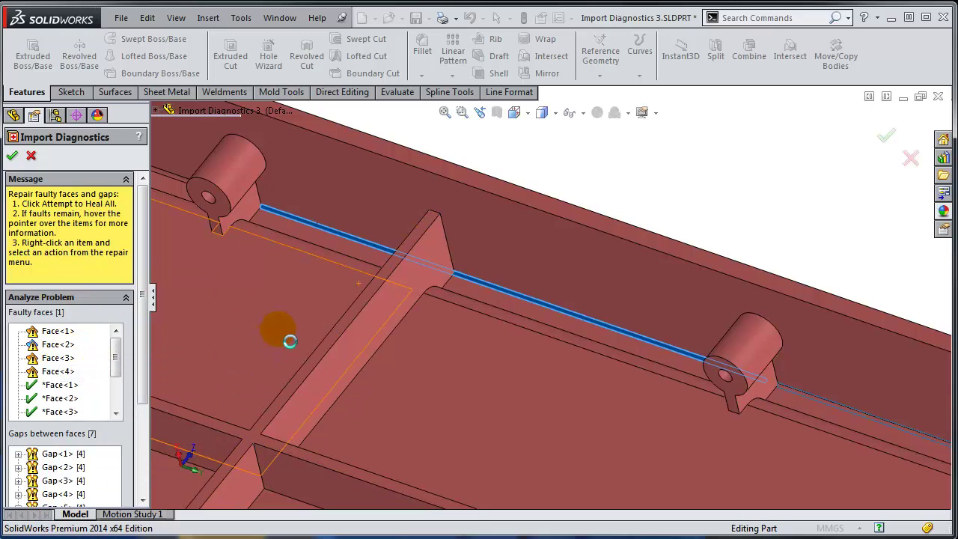
Step: Zoom to the remaining faulty Face<1> and examine the rounded corner patch where the two fillets meet
right_click(63, 336)
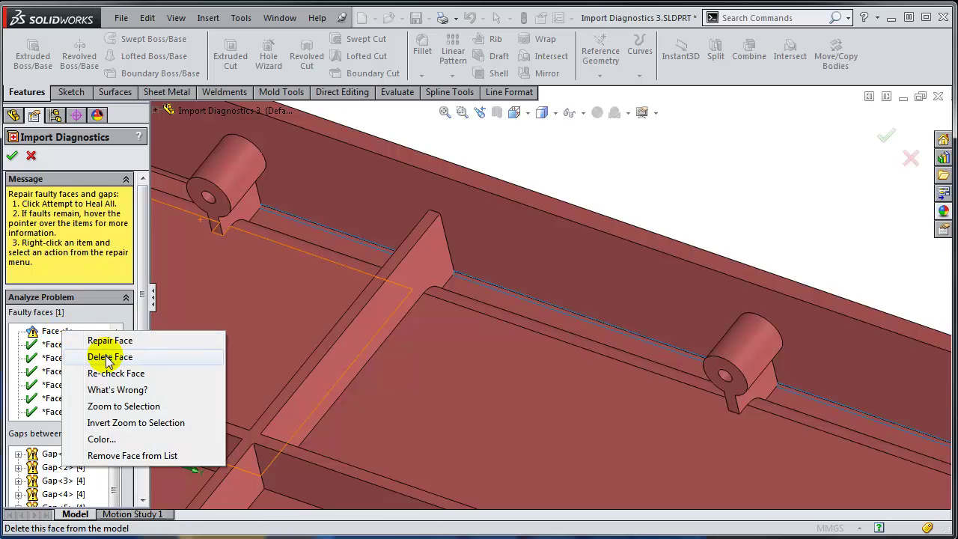
left_click(123, 408)
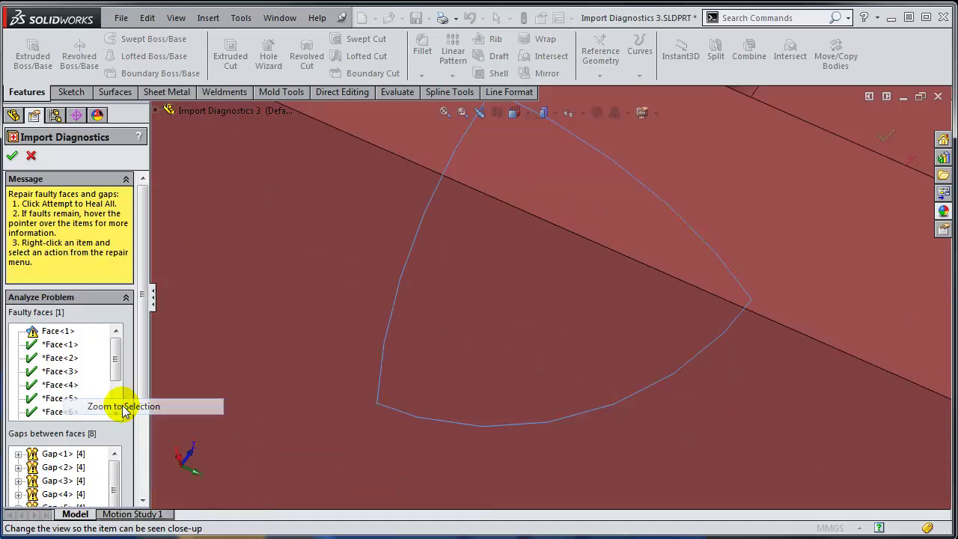
middle_click_drag(662, 320, 317, 13)
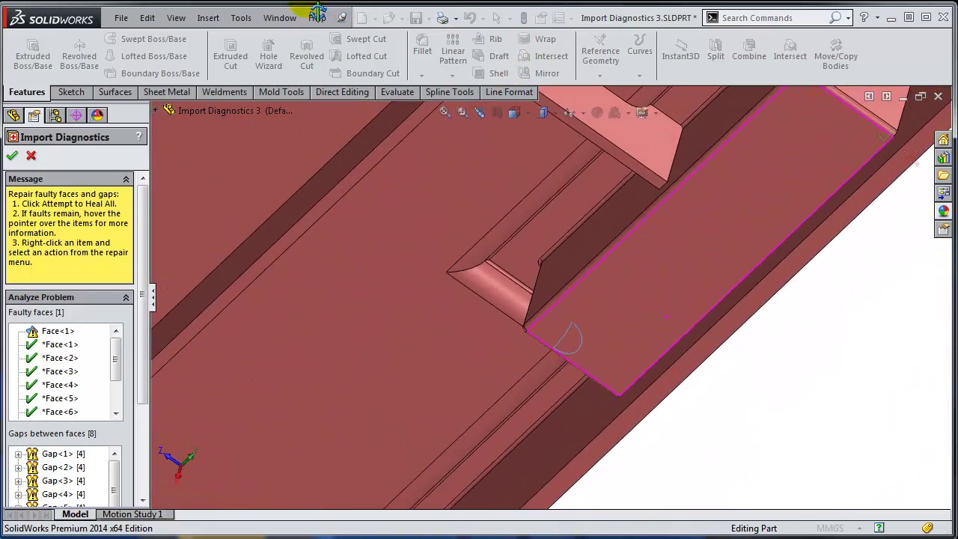
scroll(548, 428, "down", 3)
middle_click_drag(571, 329, 594, 245)
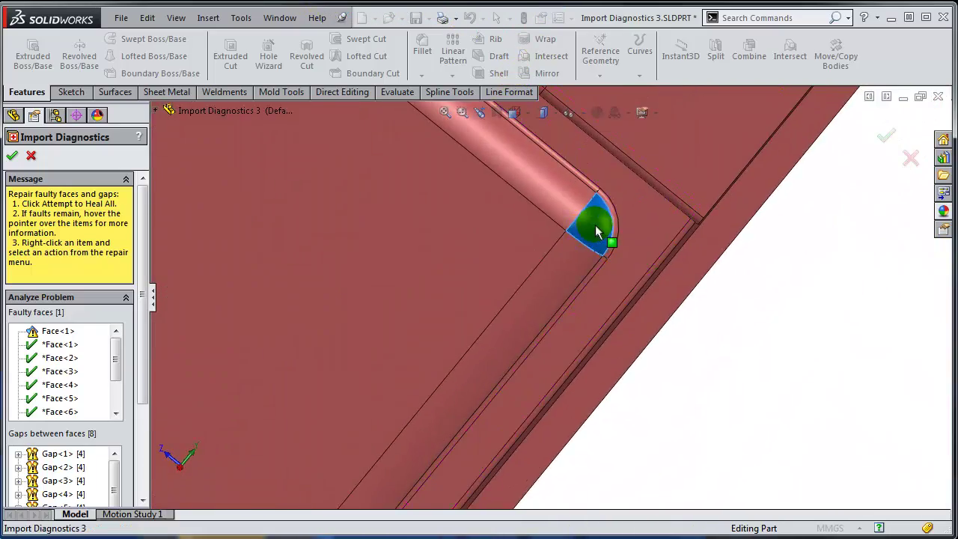
scroll(600, 227, "down", 3)
Step: Check what is wrong with the faulty corner face, Face<1>, and repair it
right_click(50, 331)
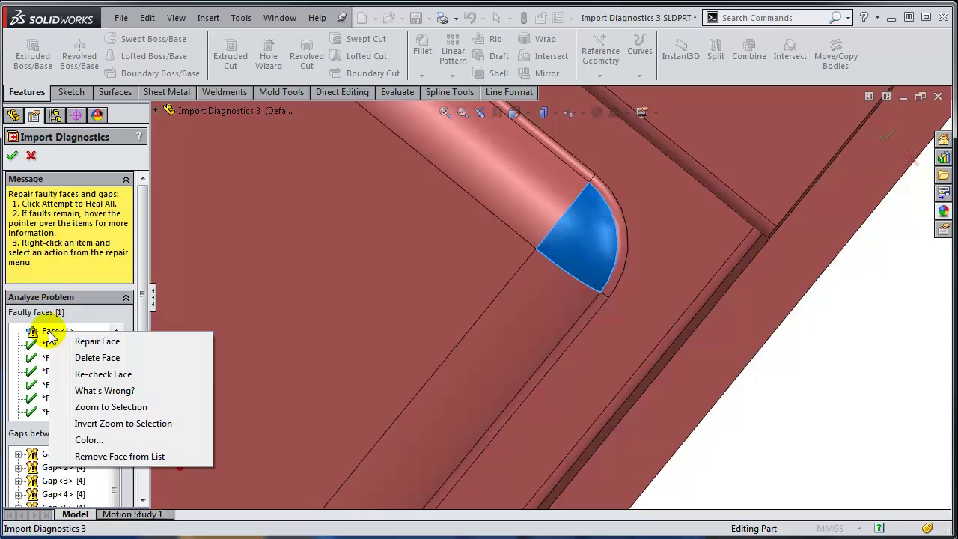
left_click(110, 391)
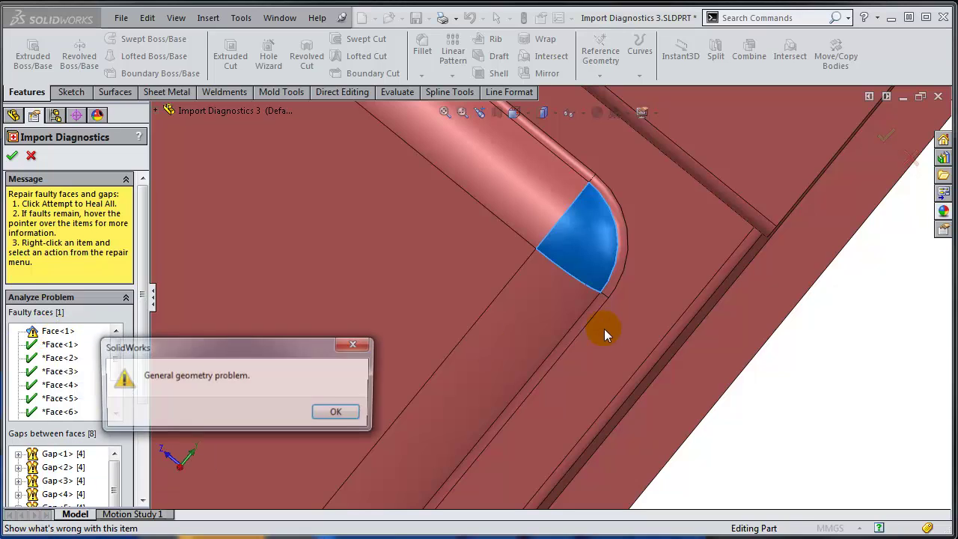
left_click(341, 413)
right_click(62, 334)
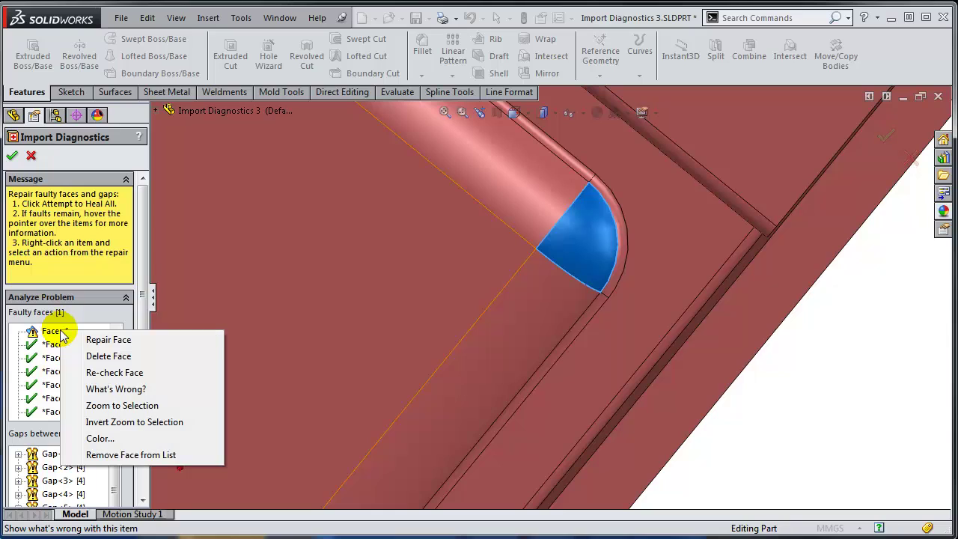
left_click(107, 340)
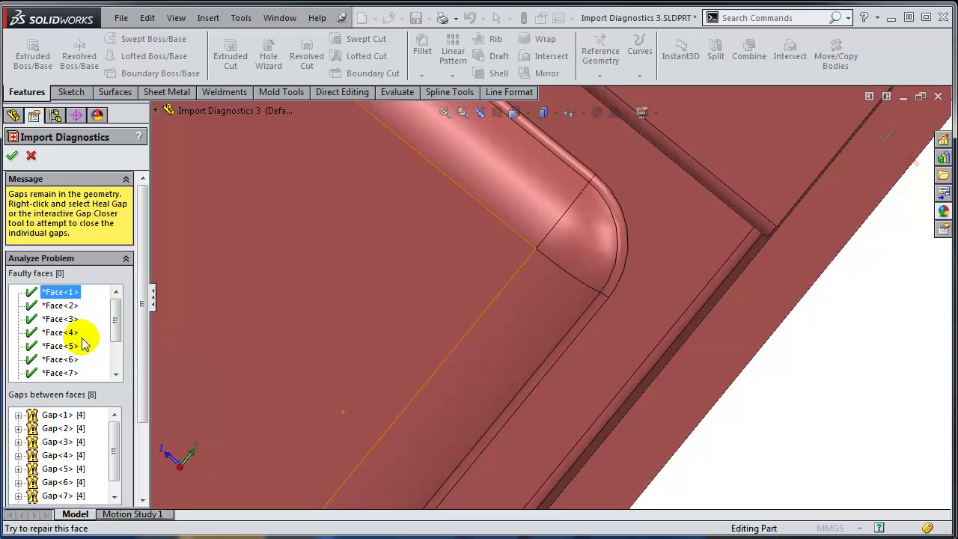
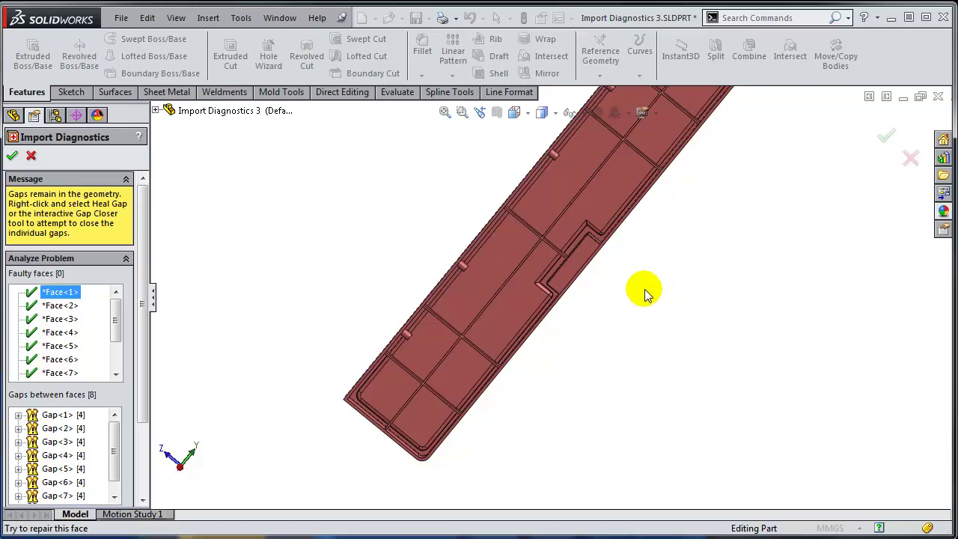
Step: Examine the open gap left by the deleted fillet face where the round boss meets the base of the outer wall
middle_click_drag(645, 294, 419, 327)
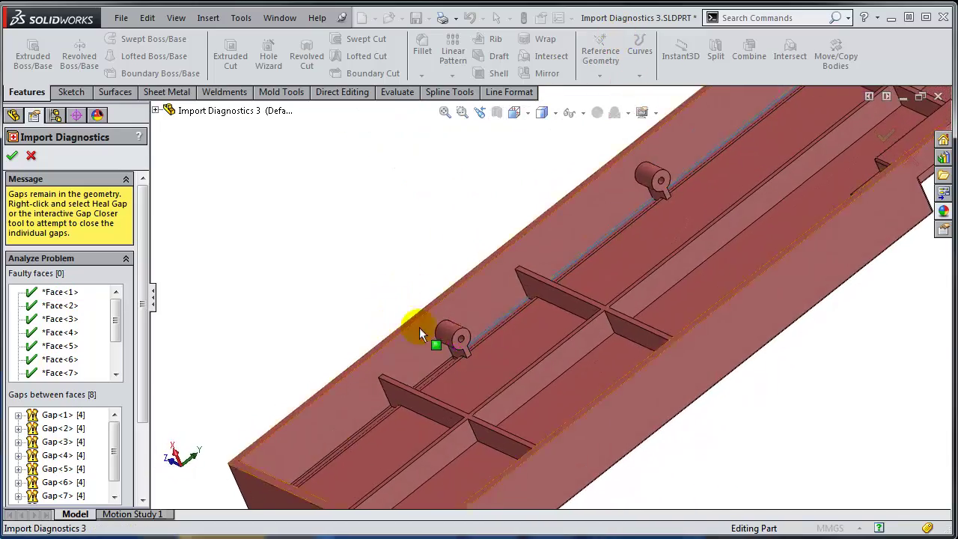
scroll(419, 327, "down", 10)
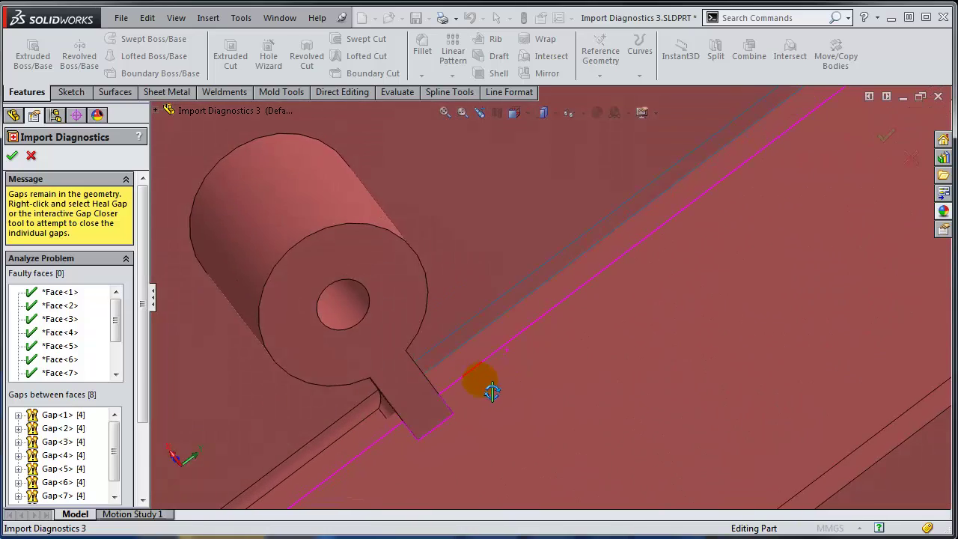
middle_click_drag(492, 390, 456, 356)
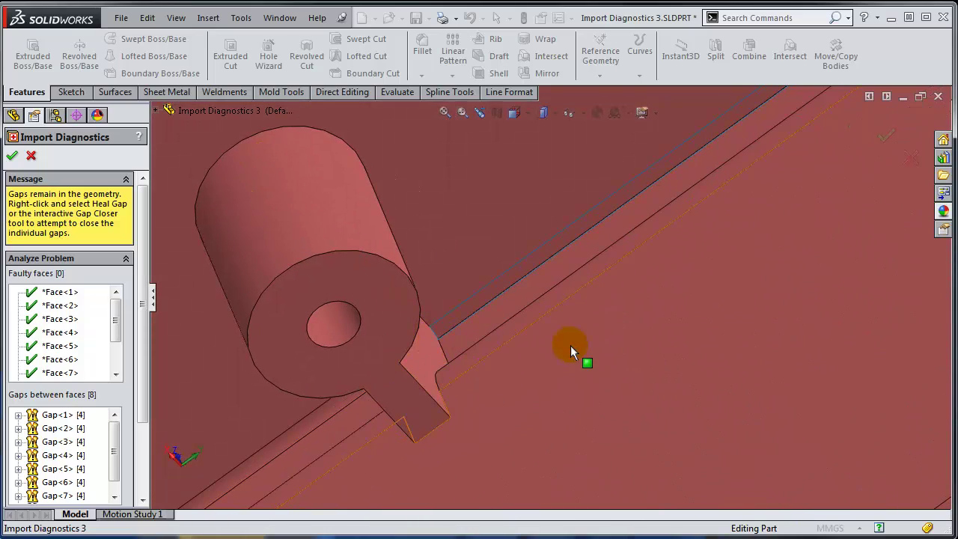
middle_click_drag(570, 348, 683, 147)
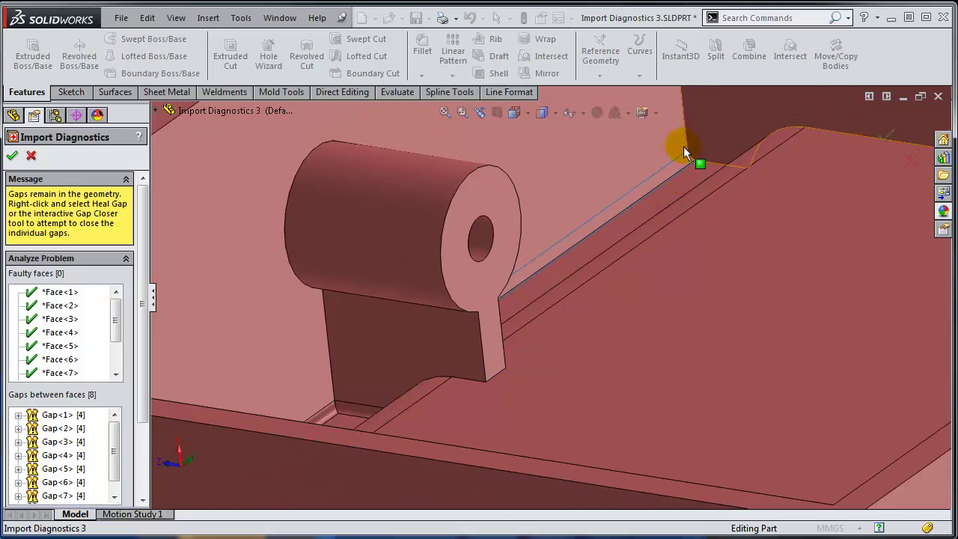
scroll(696, 157, "down", 2)
scroll(761, 247, "up", 5)
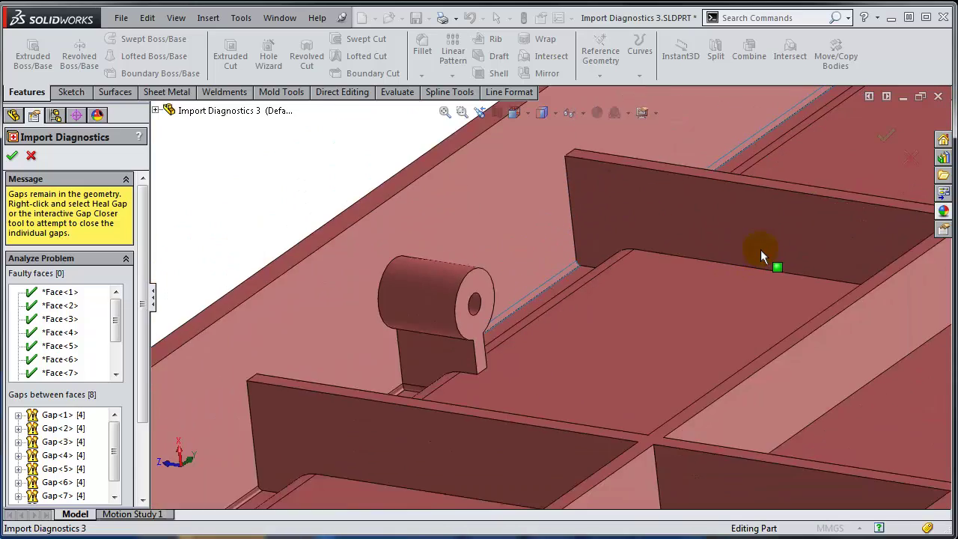
Step: Inspect the gap edges where the cross ribs meet the base of the outer wall
scroll(760, 249, "up", 3)
scroll(680, 202, "down", 8)
middle_click_drag(632, 280, 549, 416)
scroll(427, 420, "up", 6)
scroll(359, 409, "down", 4)
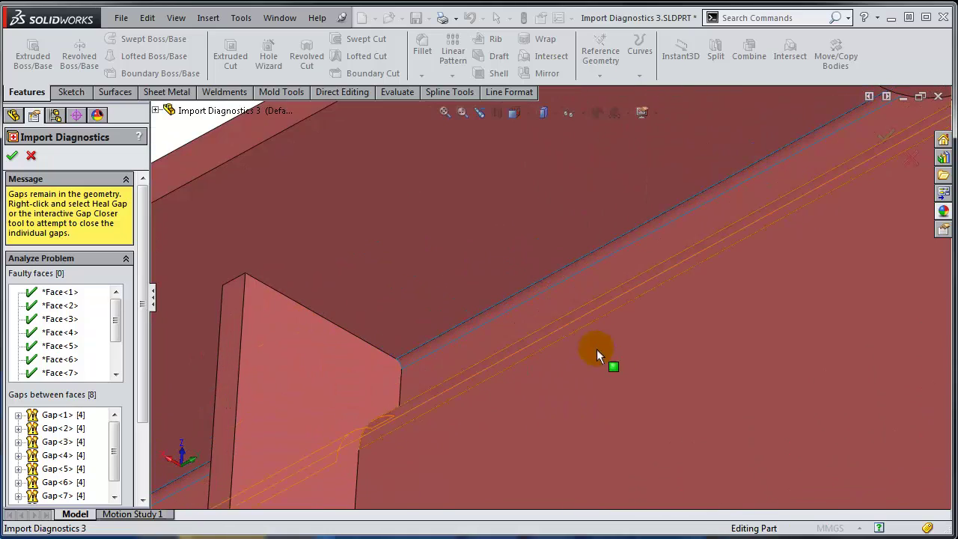
scroll(596, 348, "up", 7)
scroll(727, 196, "up", 3)
scroll(792, 184, "down", 1)
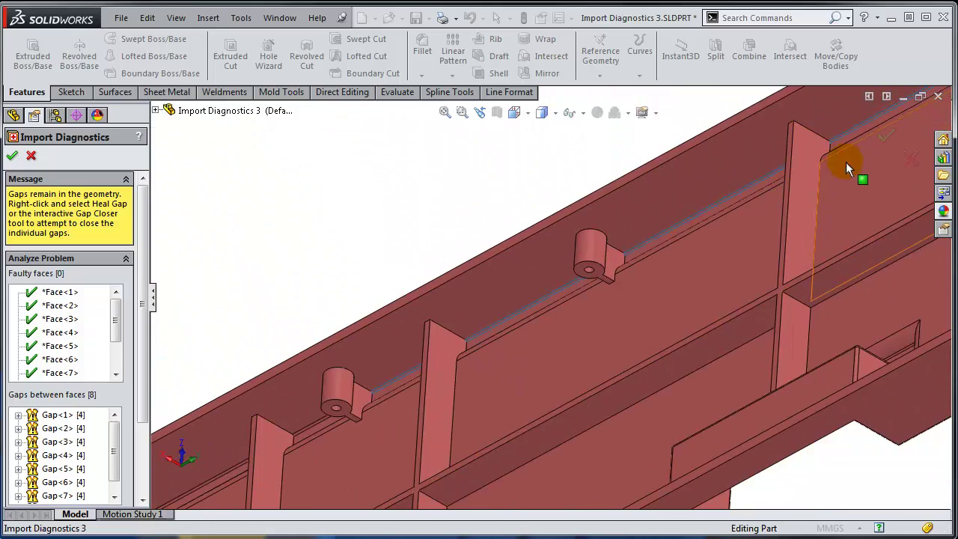
scroll(821, 150, "down", 5)
middle_click_drag(746, 243, 825, 210)
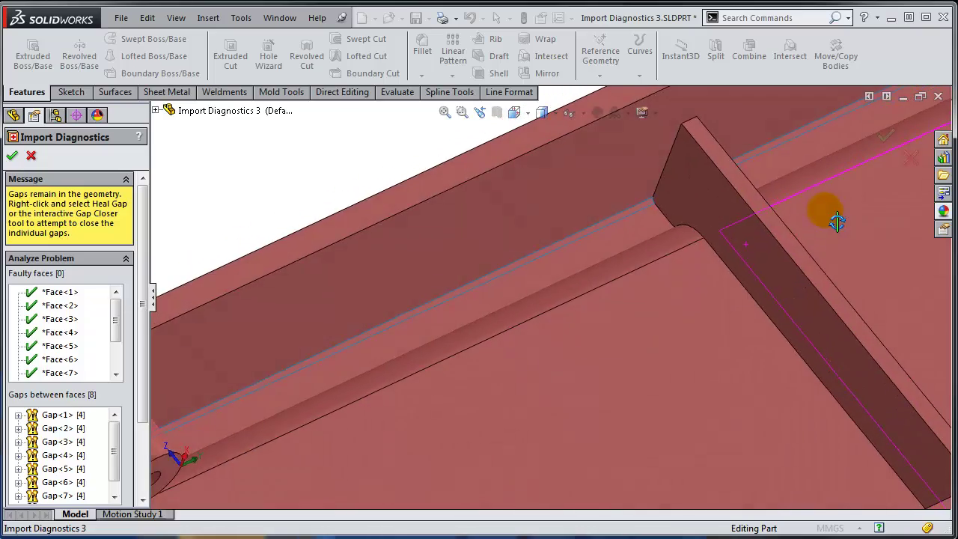
scroll(827, 226, "up", 5)
scroll(730, 201, "down", 2)
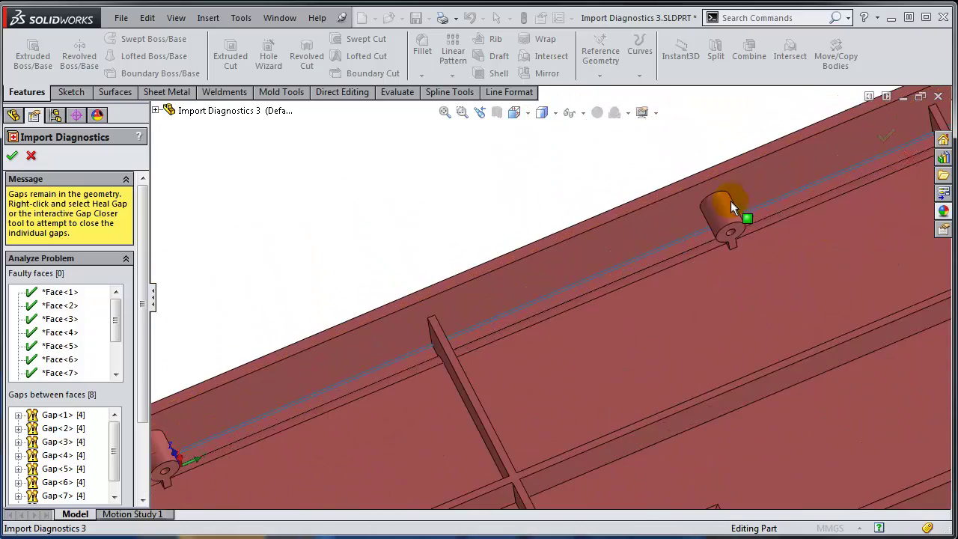
Step: Follow the gap along the outer wall past the remaining bosses and ribs up to the end corner
scroll(733, 205, "down", 2)
middle_click_drag(690, 254, 745, 162)
scroll(623, 270, "down", 1)
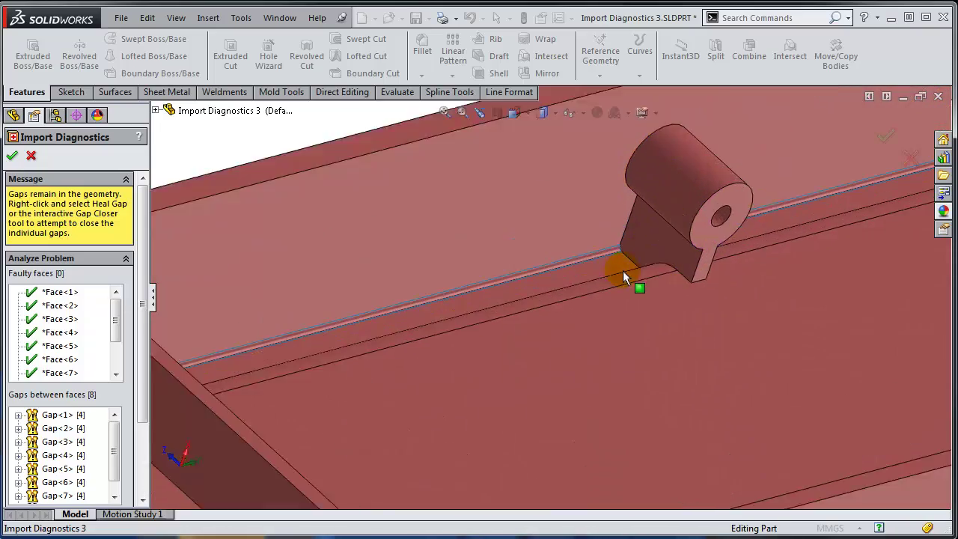
scroll(617, 239, "up", 1)
scroll(786, 240, "up", 2)
scroll(874, 214, "up", 2)
scroll(619, 271, "down", 4)
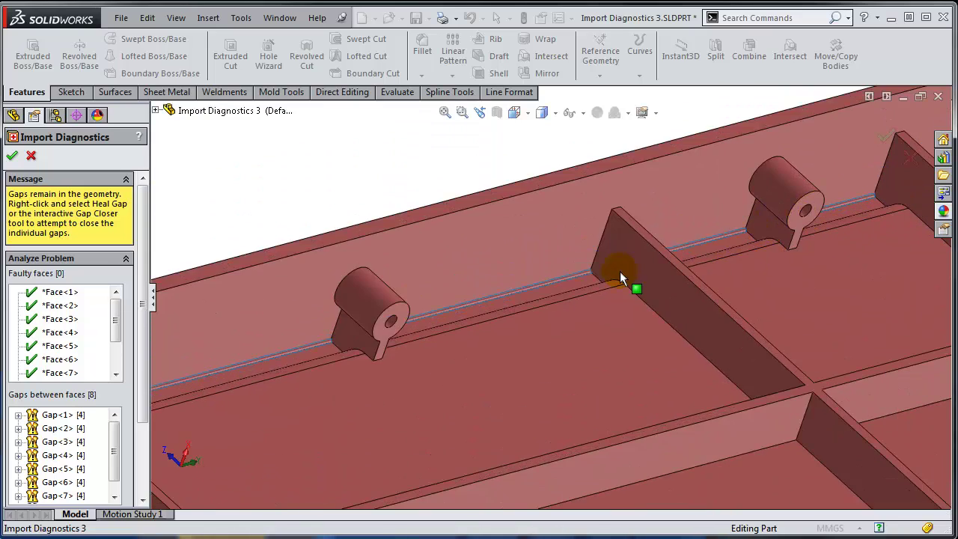
scroll(585, 280, "down", 4)
scroll(775, 268, "up", 4)
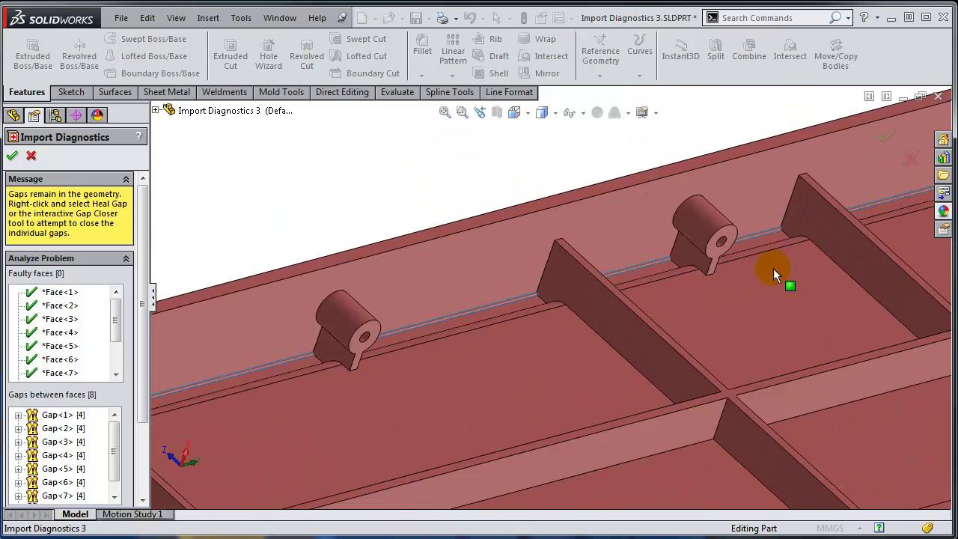
scroll(674, 261, "down", 4)
scroll(793, 231, "up", 3)
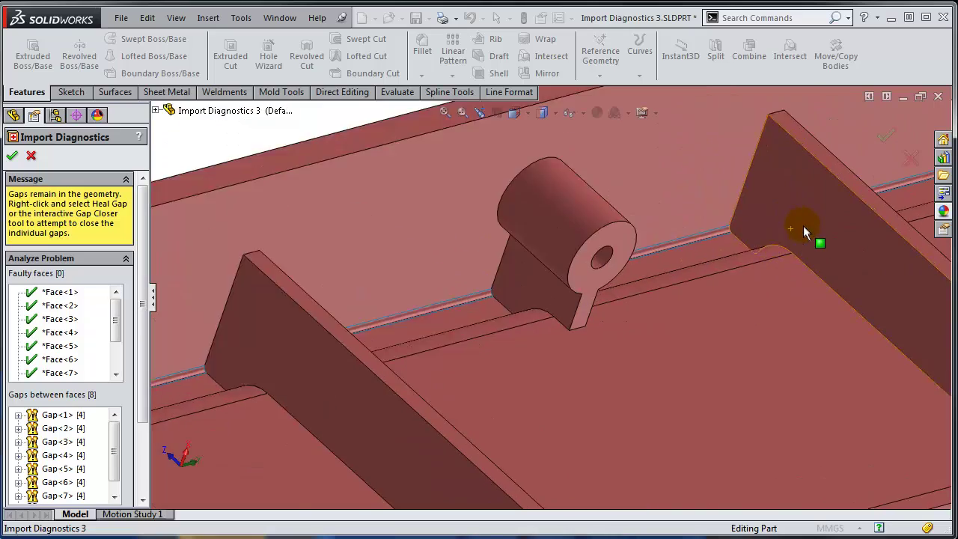
scroll(658, 247, "down", 2)
scroll(808, 241, "up", 3)
scroll(733, 247, "down", 2)
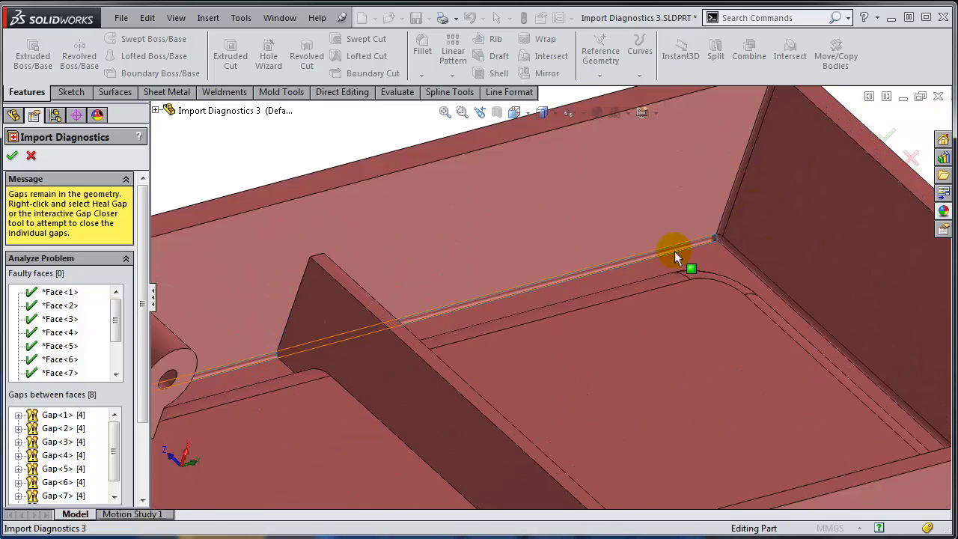
Step: Attempt to heal all remaining faces and gaps in Import Diagnostics and accept the repair
scroll(548, 374, "up", 5)
scroll(548, 374, "up", 5)
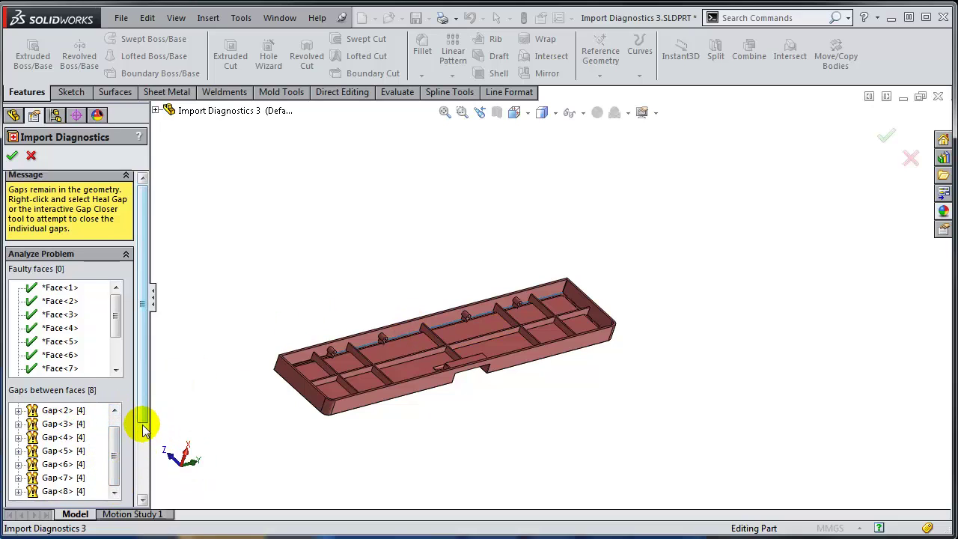
scroll(139, 421, "down", 3)
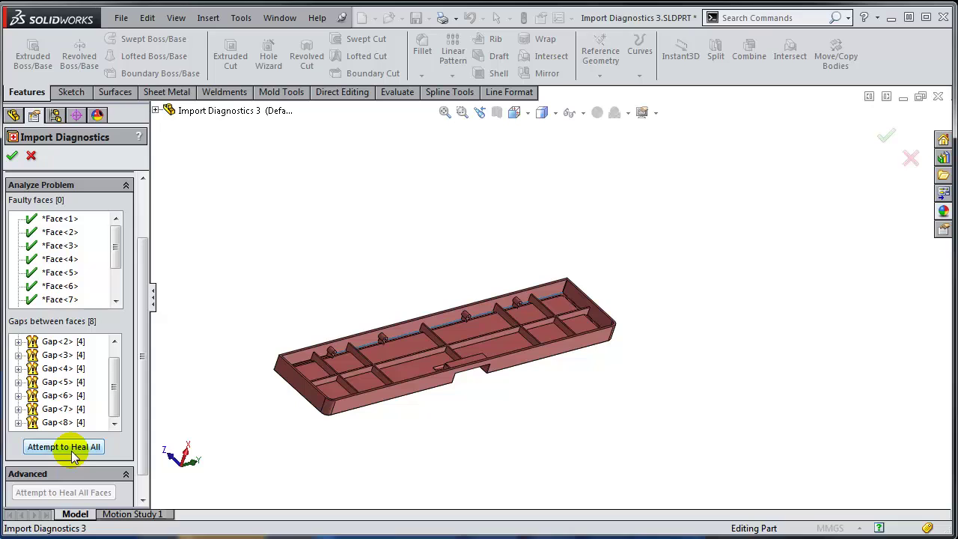
scroll(348, 269, "down", 4)
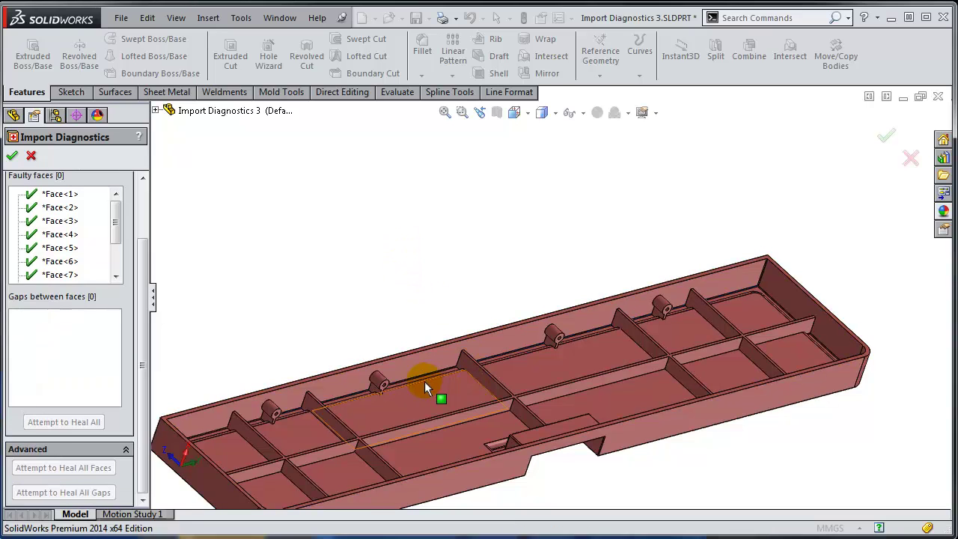
left_click(13, 155)
Step: Inspect the rebuilt fillet face beside the round boss and highlight the whole imported body
scroll(348, 417, "down", 6)
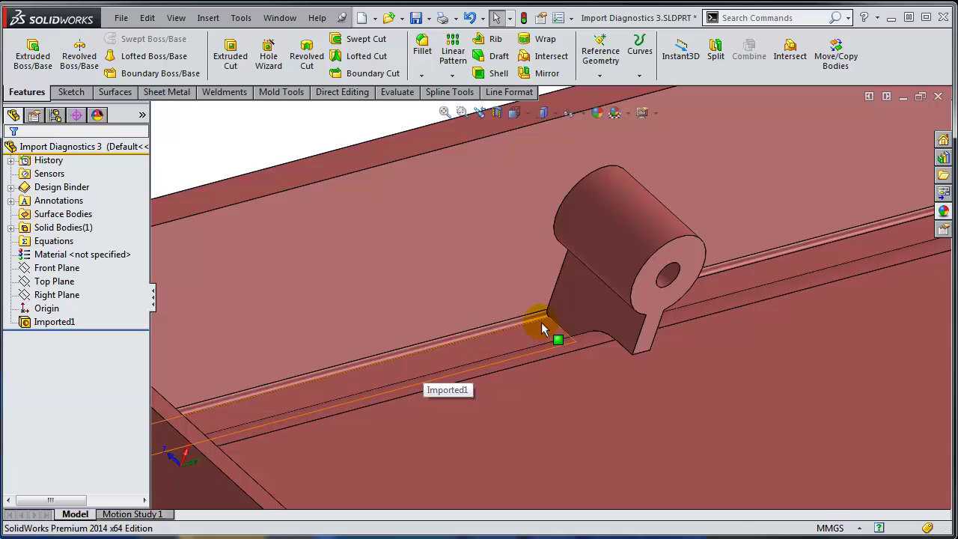
left_click(540, 327)
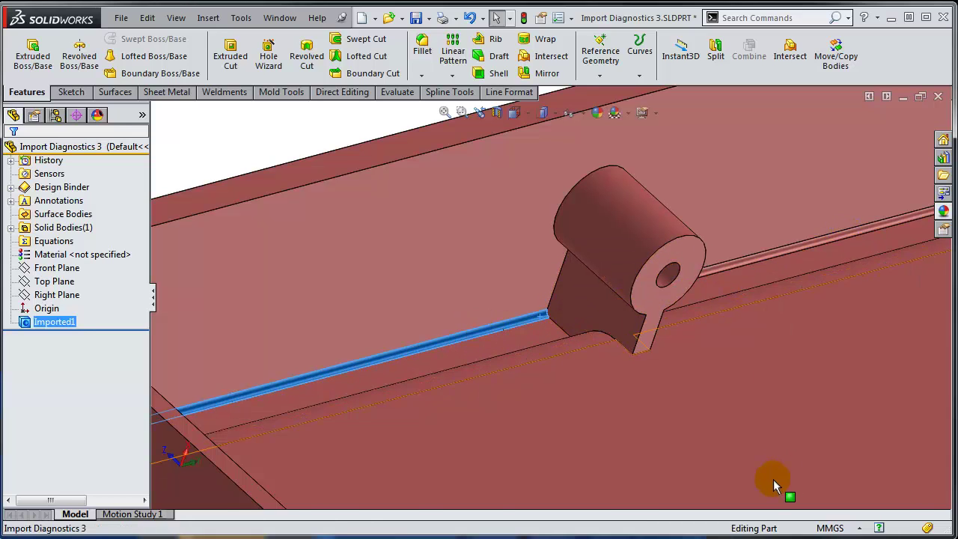
key("f")
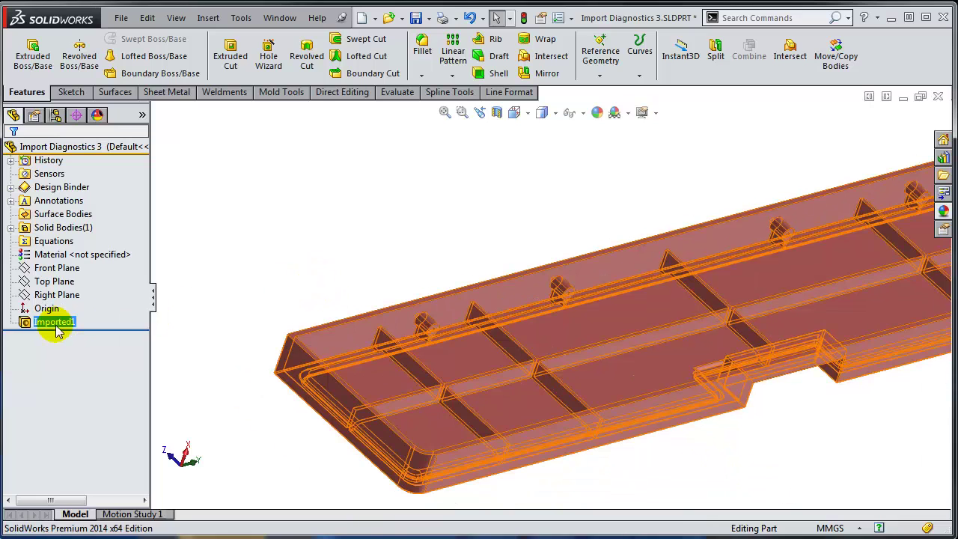
left_click(249, 238)
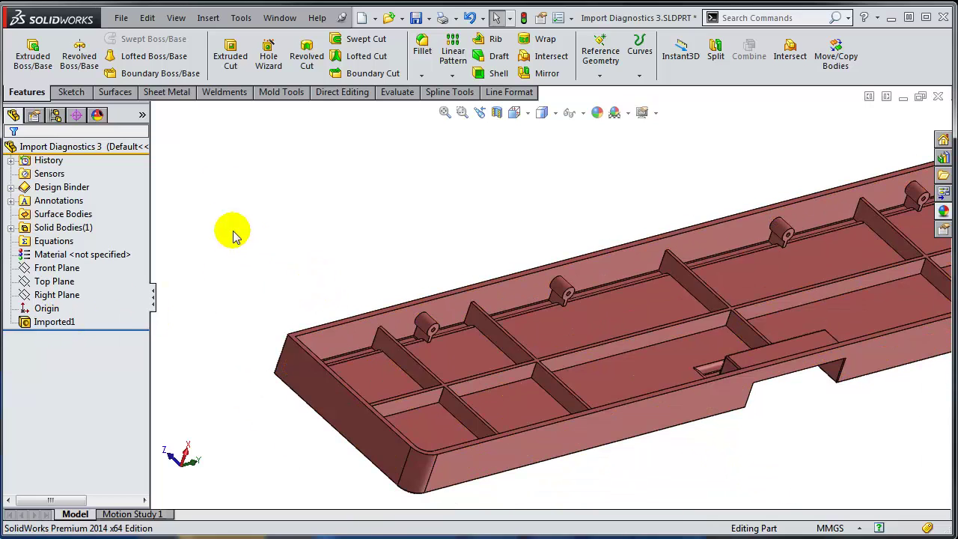
Step: Run the Check Entity tool on all solids and surfaces for invalid faces and edges, and close it
left_click(367, 96)
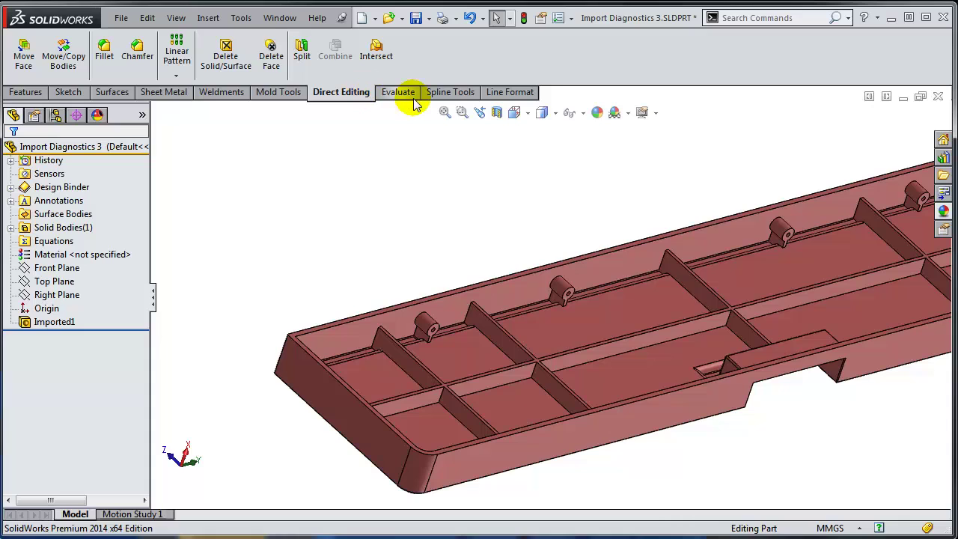
left_click(396, 92)
left_click(271, 39)
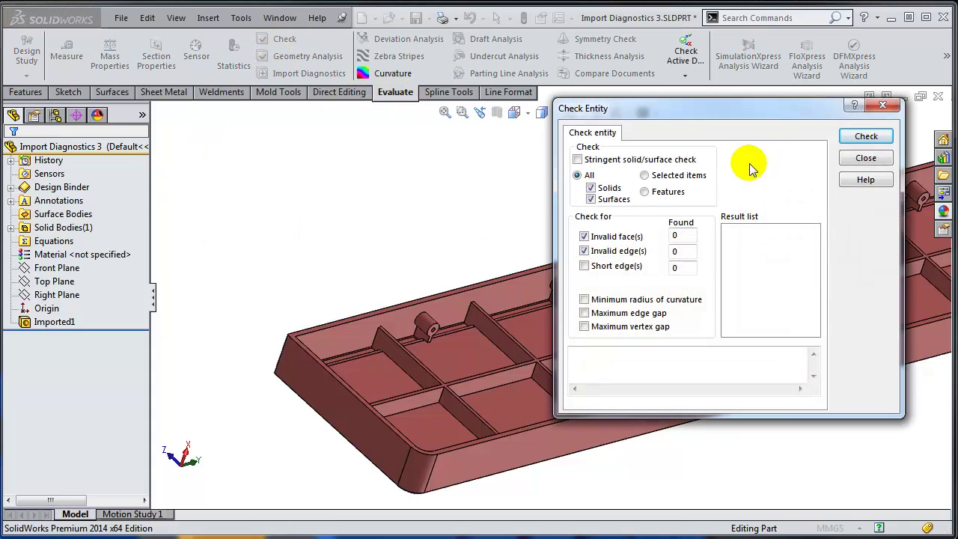
left_click(867, 139)
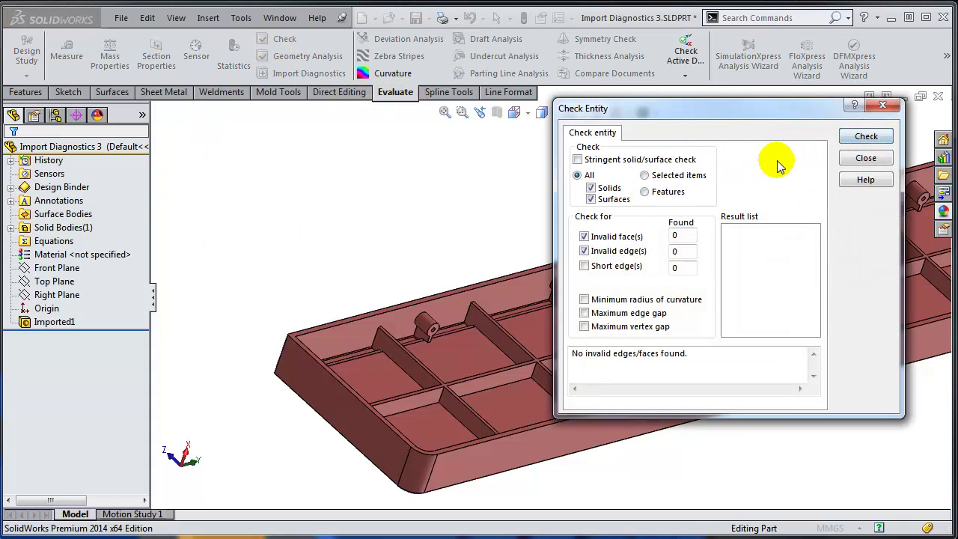
left_click(865, 157)
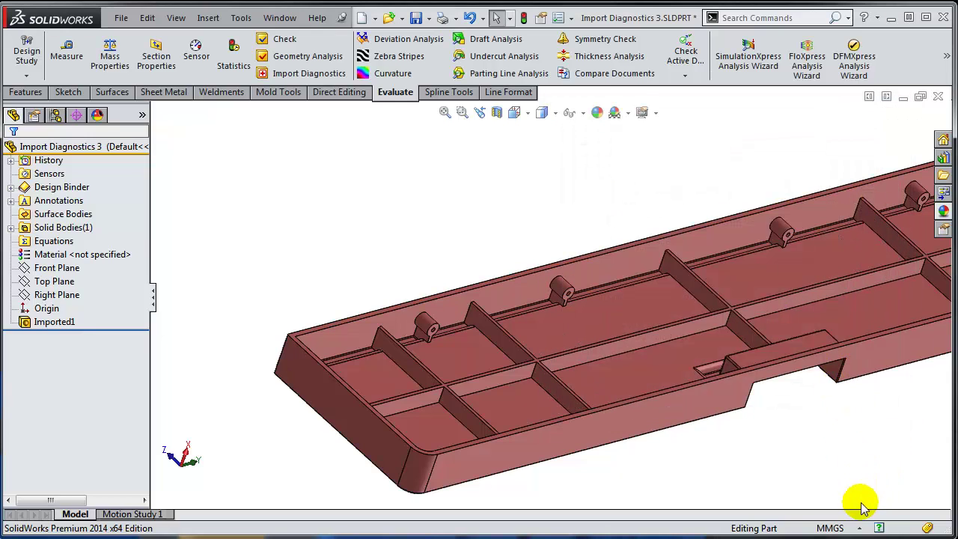